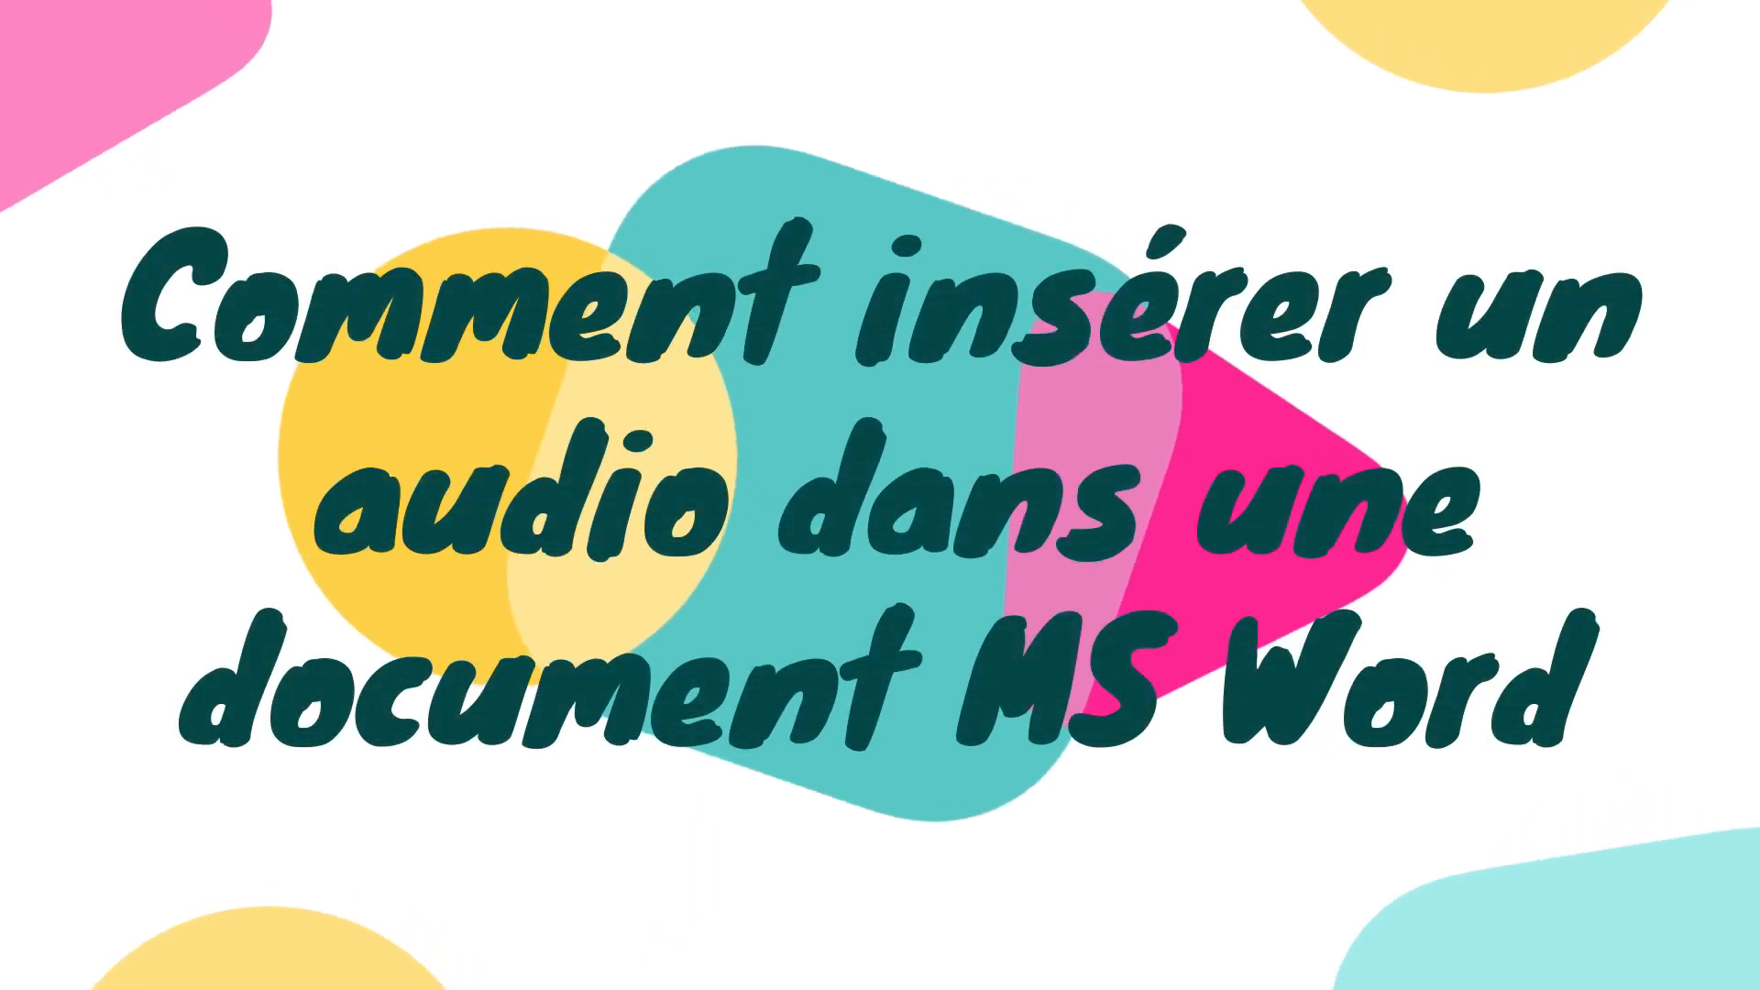
- Enter filler text on two lines: "Ytuyit uytiuyti uytiuytiuytu" and "Guiggkjhgkjhgkjhgk"
{"action": "type", "text": "uyti"}
{"action": "type", "text": " uytiuytiuytu"}
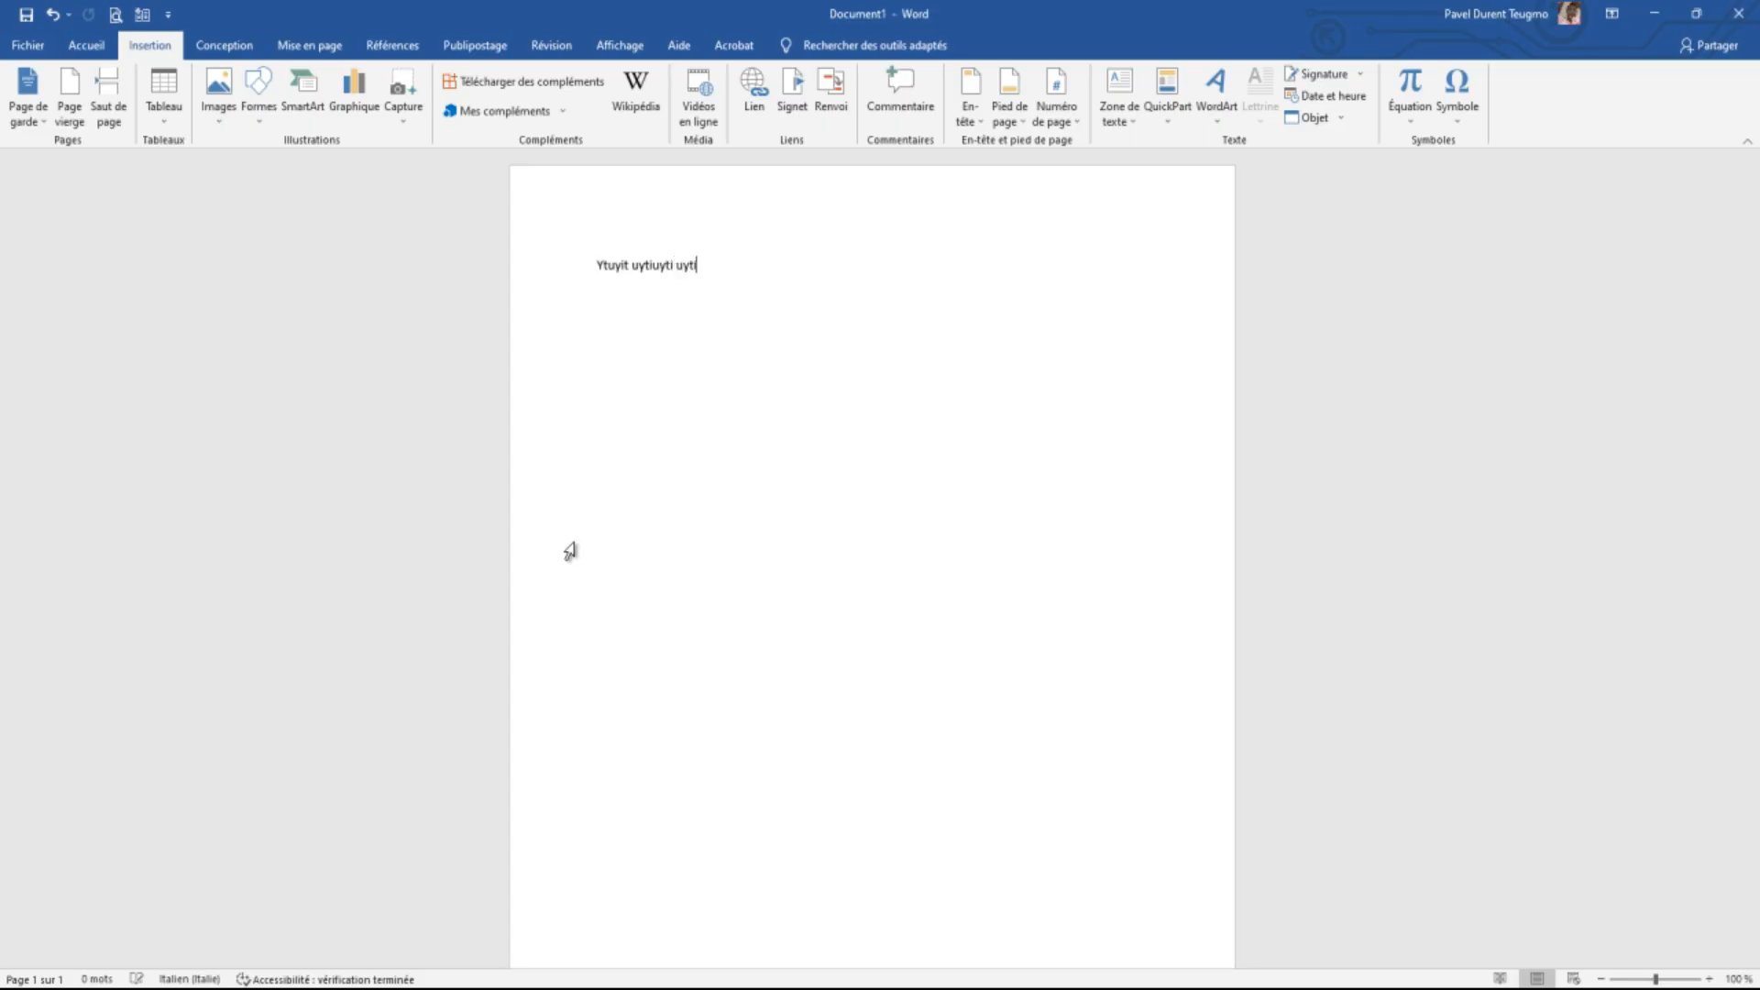
{"action": "key", "text": "Return"}
{"action": "type", "text": "guiggkjhgkjhgkjhgk"}
{"action": "key", "text": "Return"}
{"action": "type", "text": "kp"}
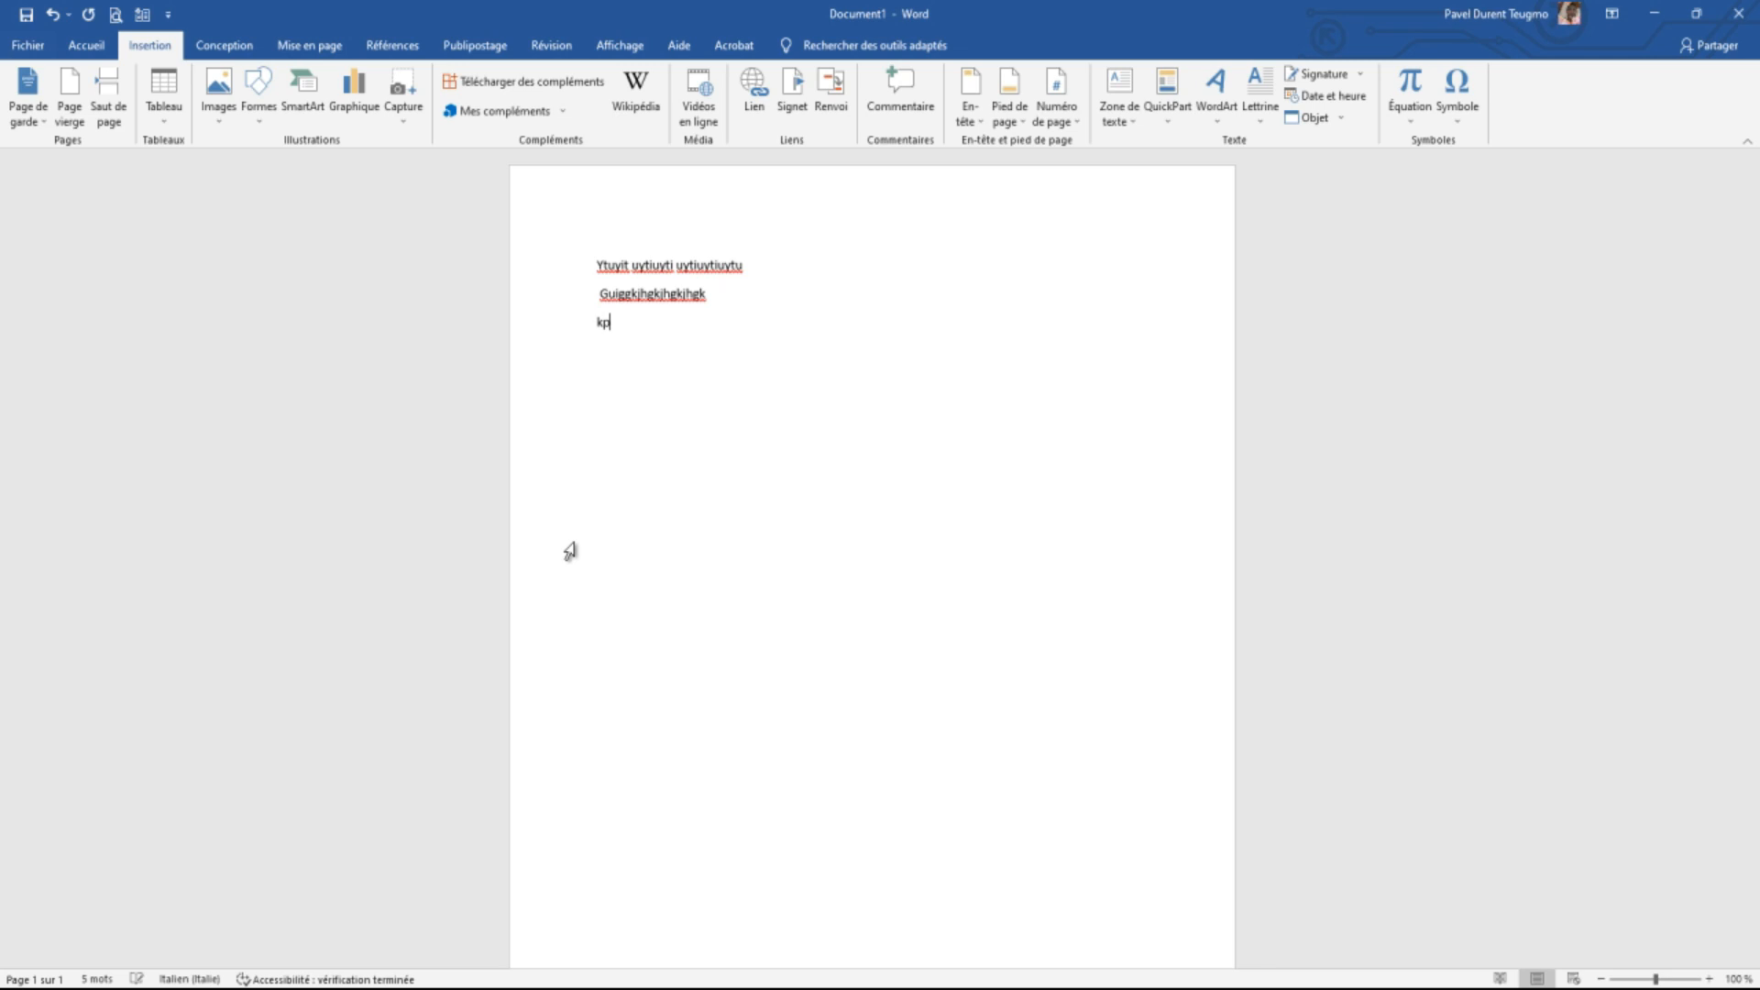
{"action": "key", "text": "BackSpace"}
{"action": "key", "text": "BackSpace"}
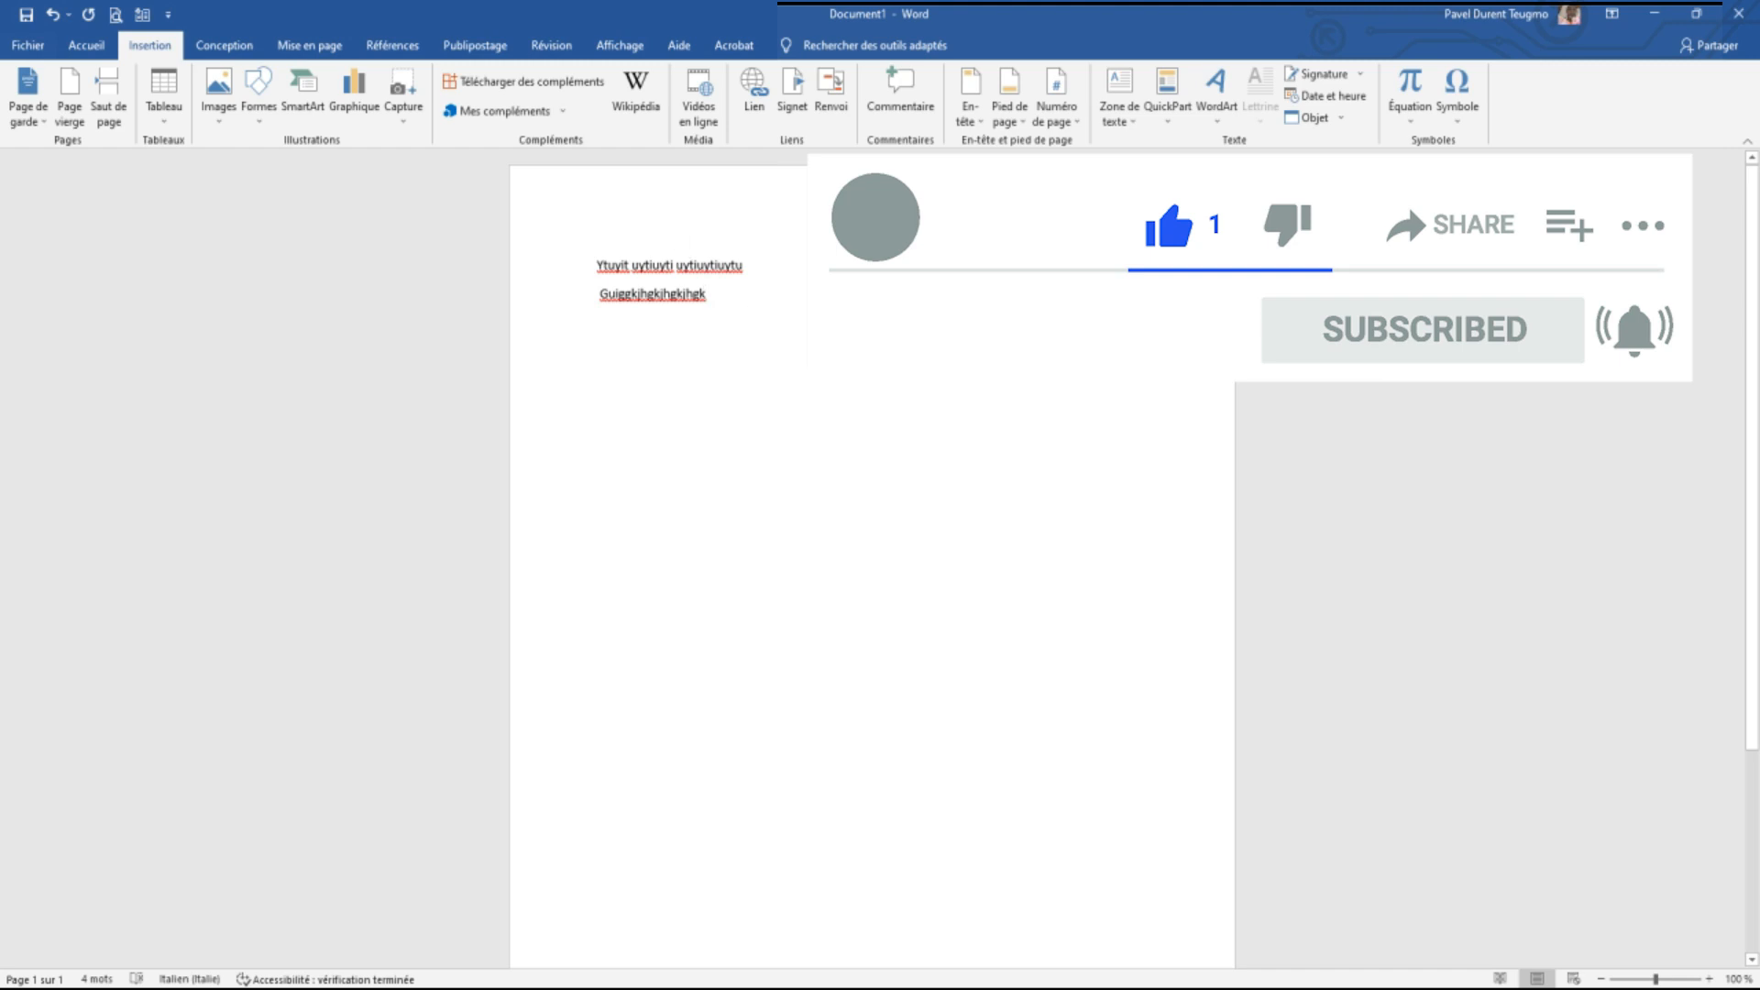
- Trim the last letter of the second line and add the filler line "Lk jkh lkjhlj kljò" after an empty line
{"action": "key", "text": "Return"}
{"action": "type", "text": "ú"}
{"action": "key", "text": "BackSpace"}
{"action": "key", "text": "BackSpace"}
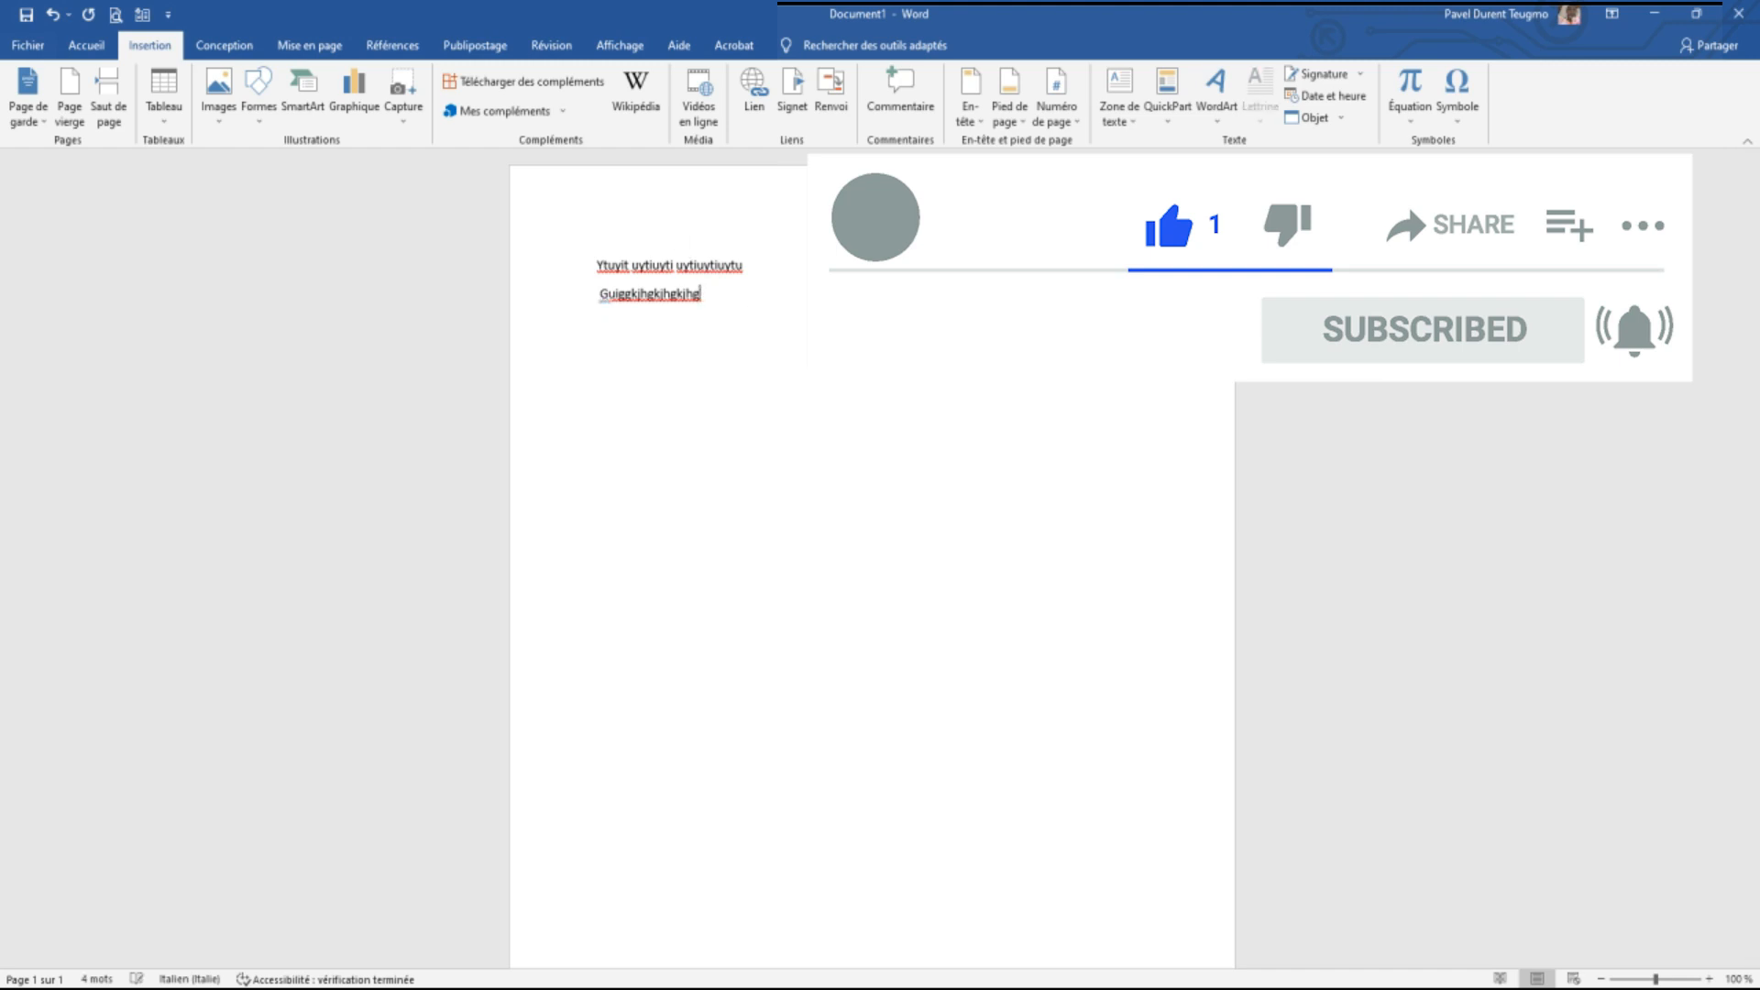
{"action": "key", "text": "Return"}
{"action": "type", "text": "Ik"}
{"action": "type", "text": " kj lk"}
{"action": "type", "text": "lkjhlj kljò"}
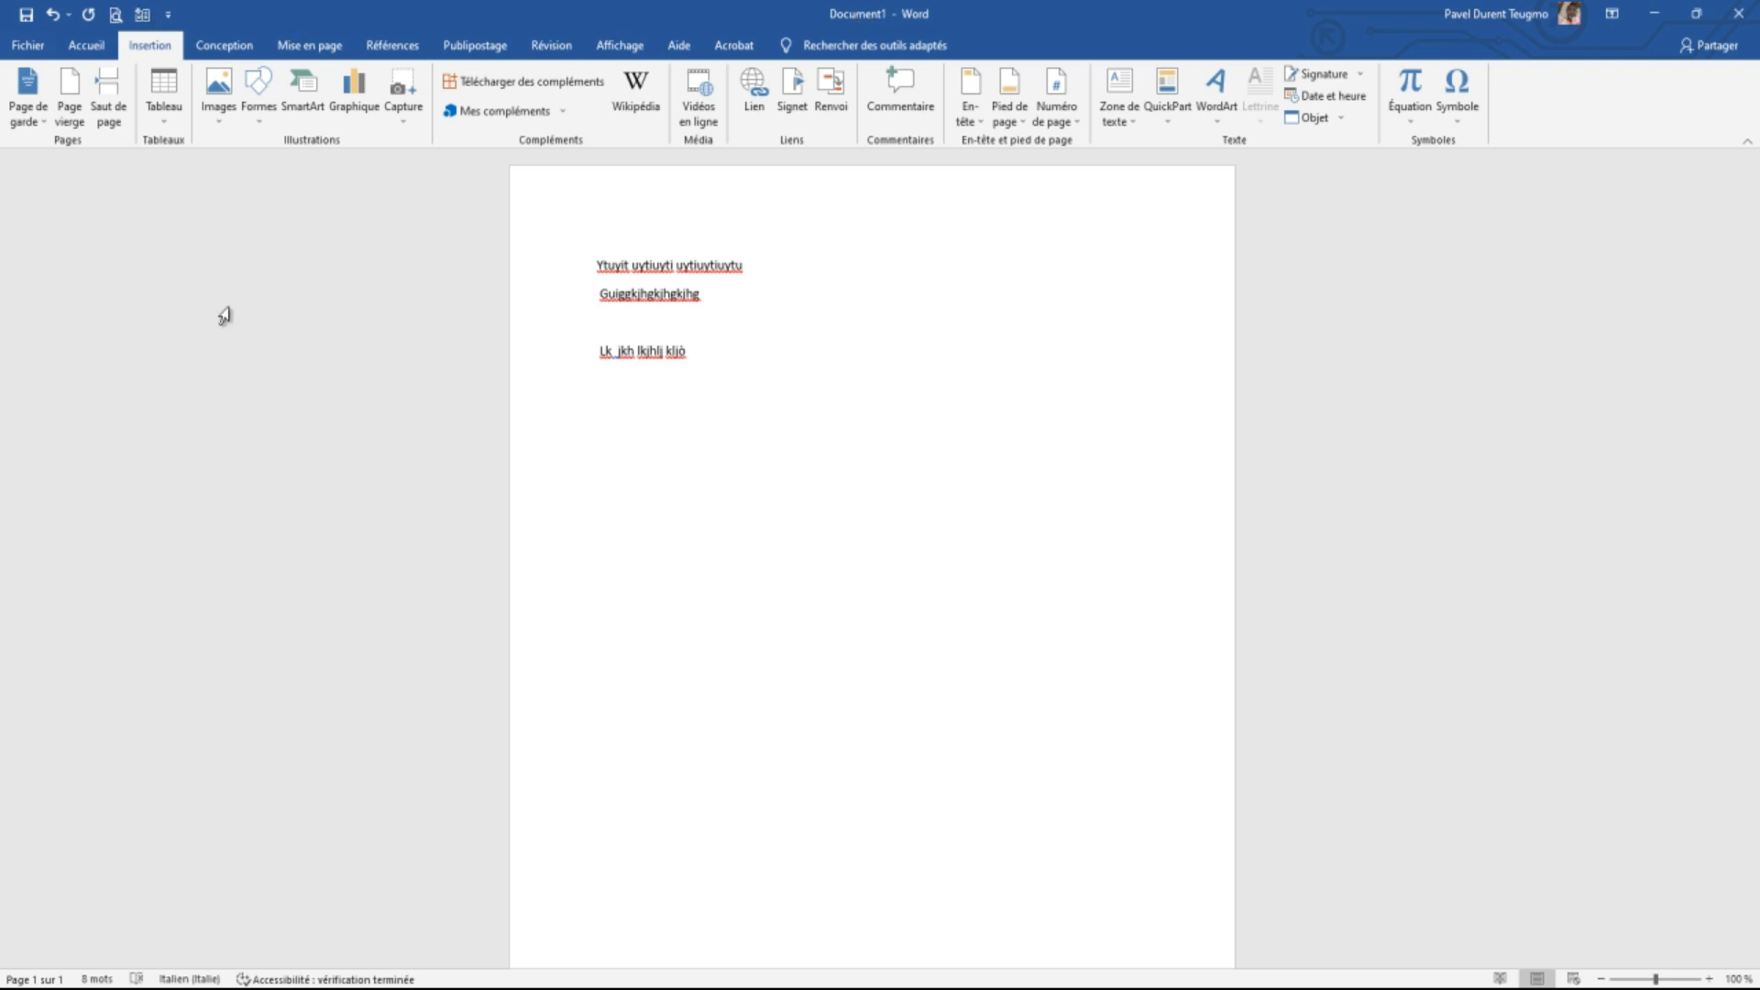
- Insert "Lights - Patrick Patrikios.mp3" from the "douce musique" music folder as an object created from an existing file
{"action": "left_click", "coordinate": [101, 48]}
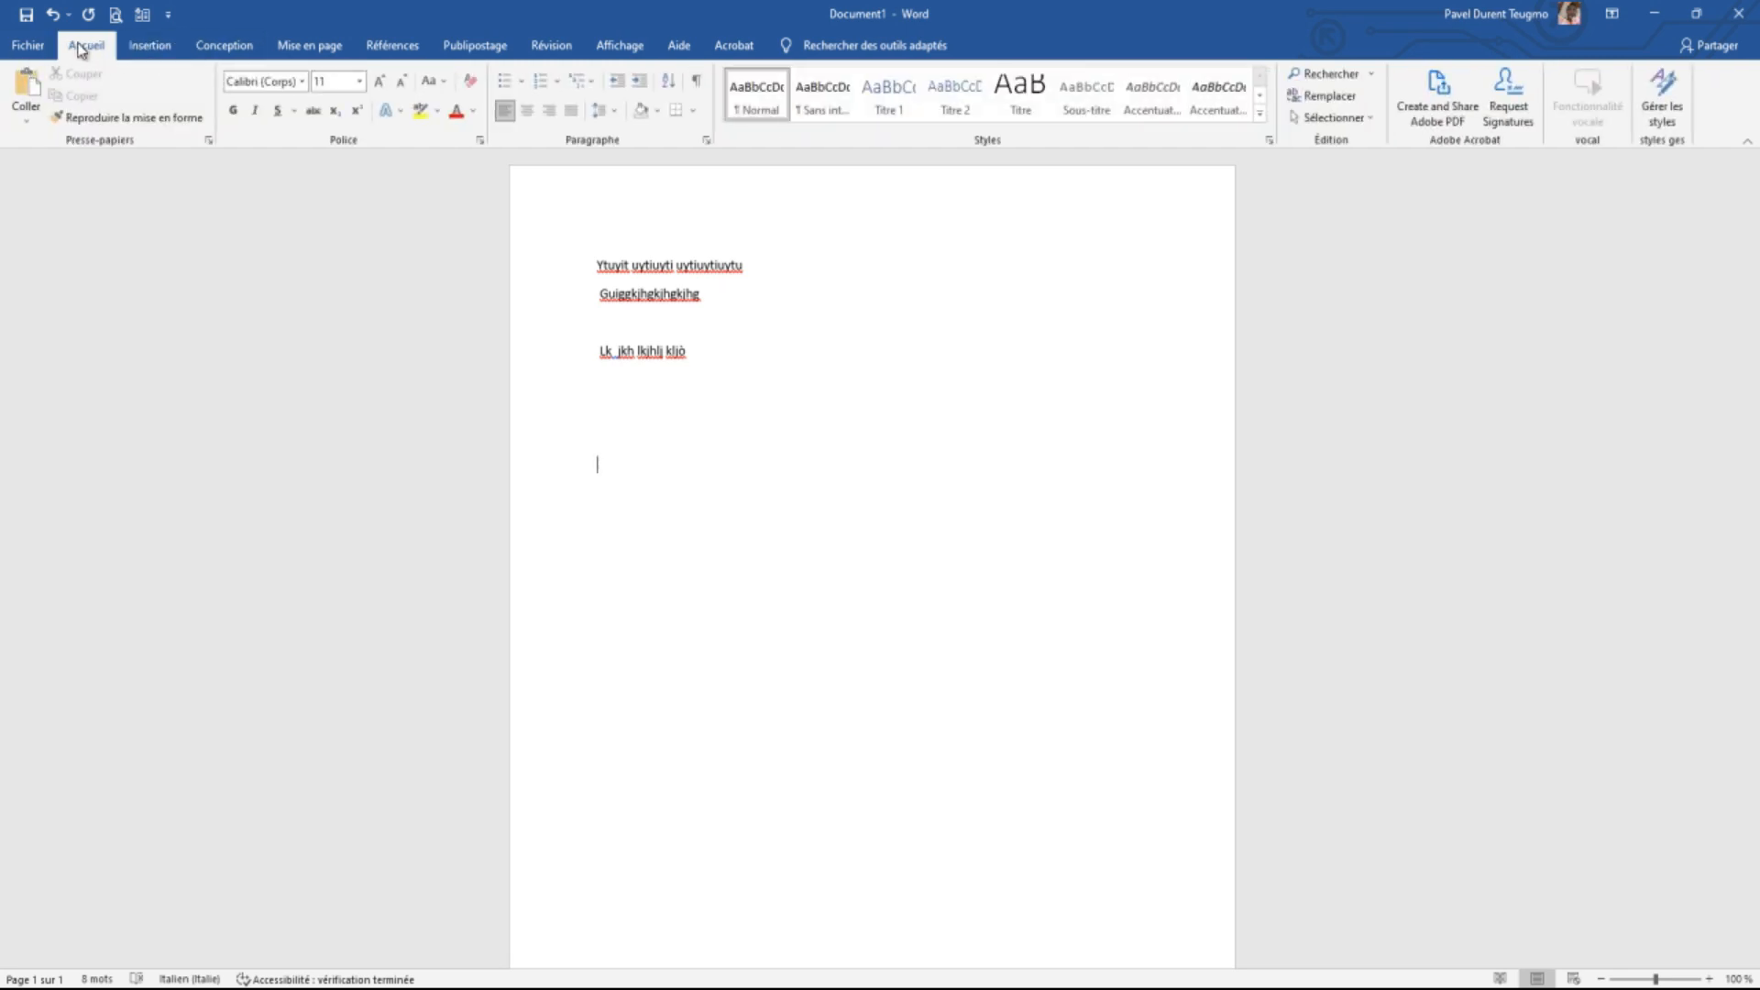
{"action": "left_click", "coordinate": [148, 50]}
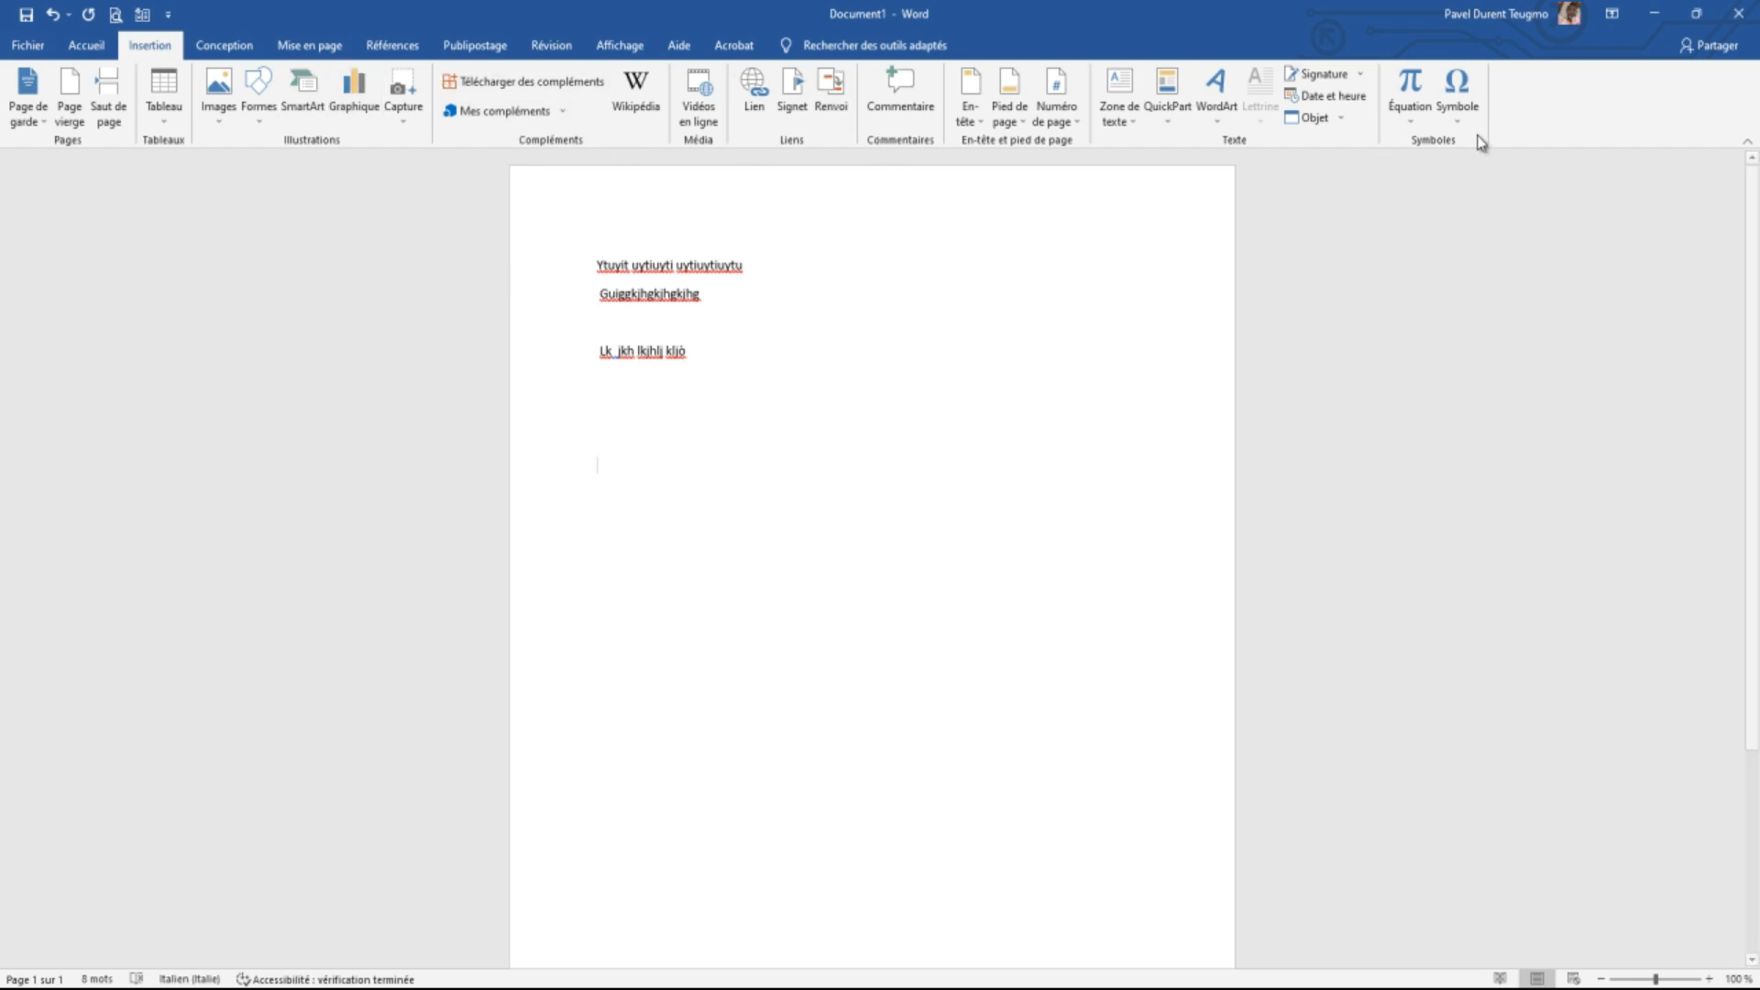
{"action": "left_click", "coordinate": [1311, 119]}
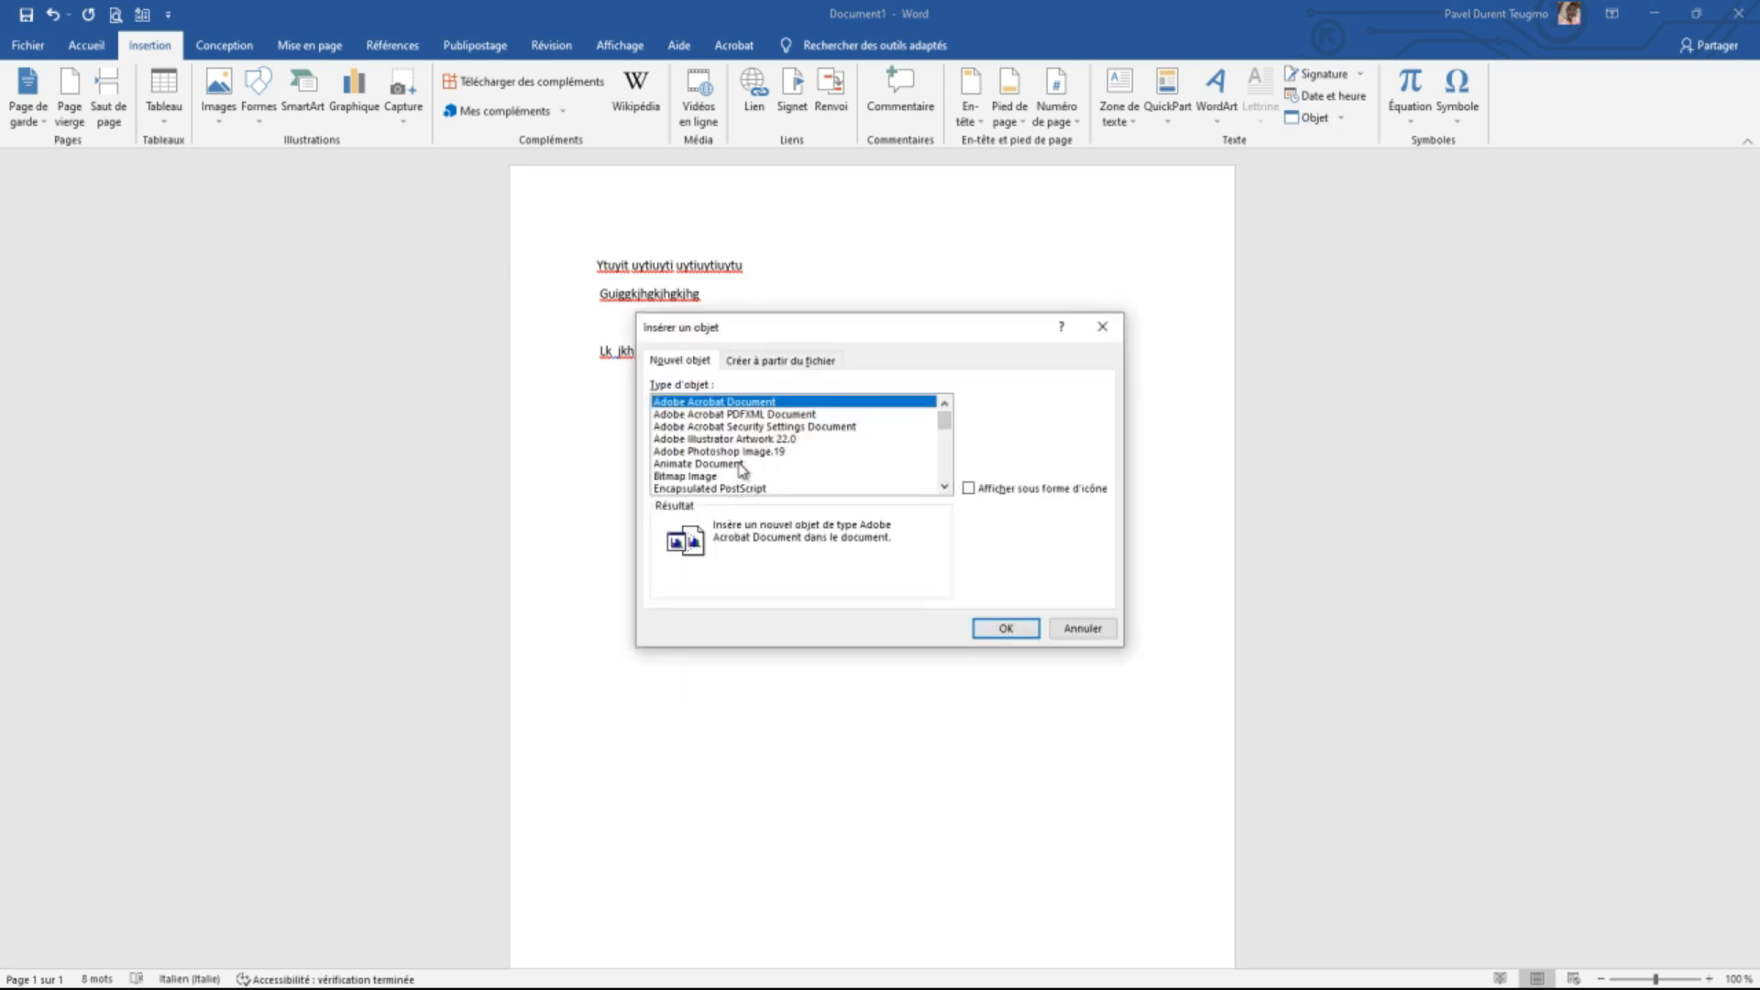
{"action": "left_click", "coordinate": [766, 361]}
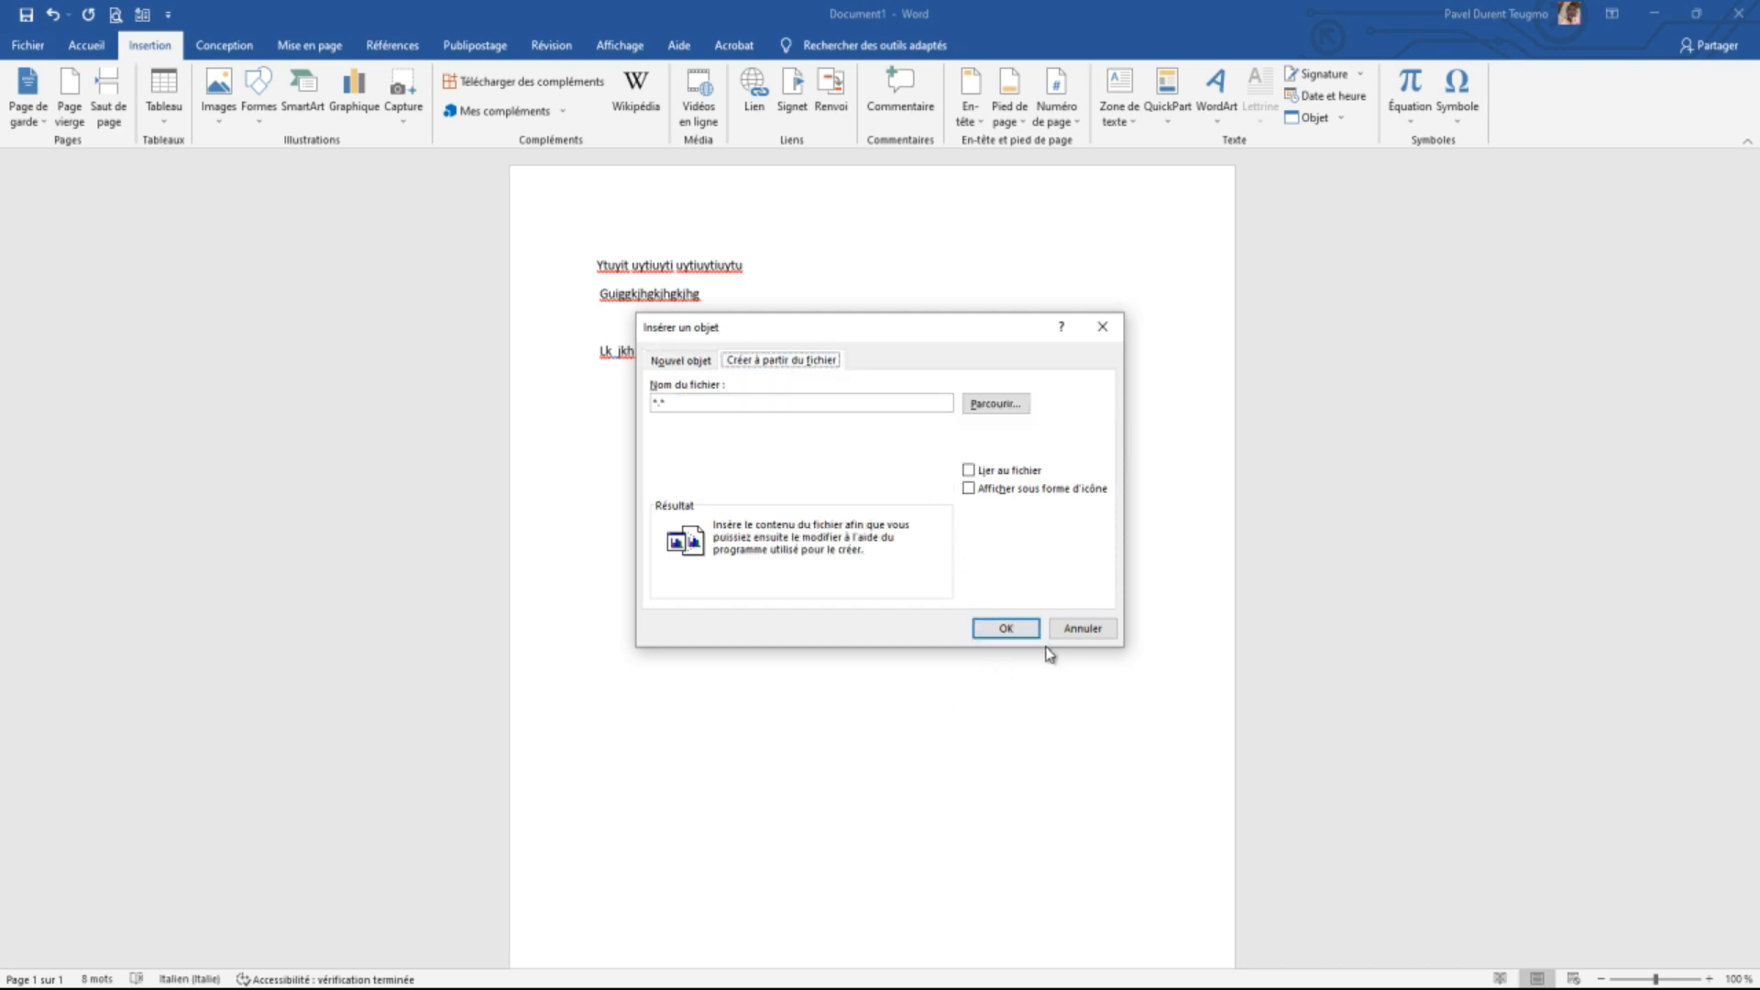
{"action": "left_click", "coordinate": [995, 404]}
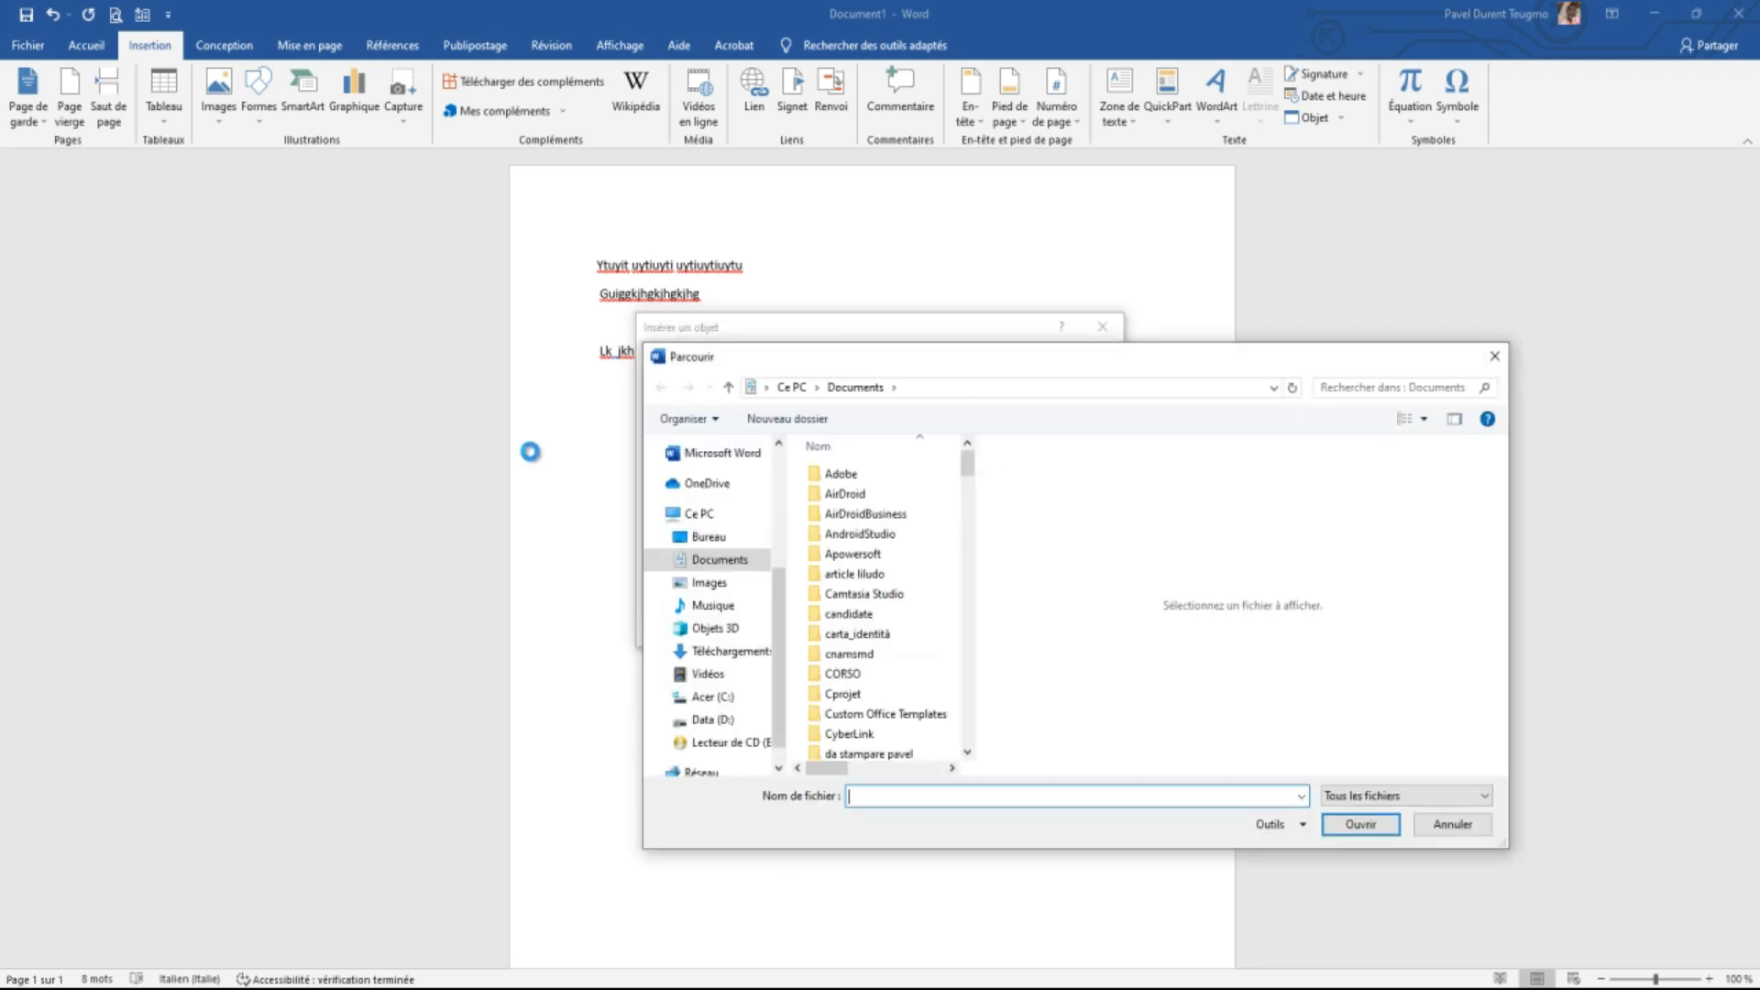
{"action": "left_click", "coordinate": [724, 605]}
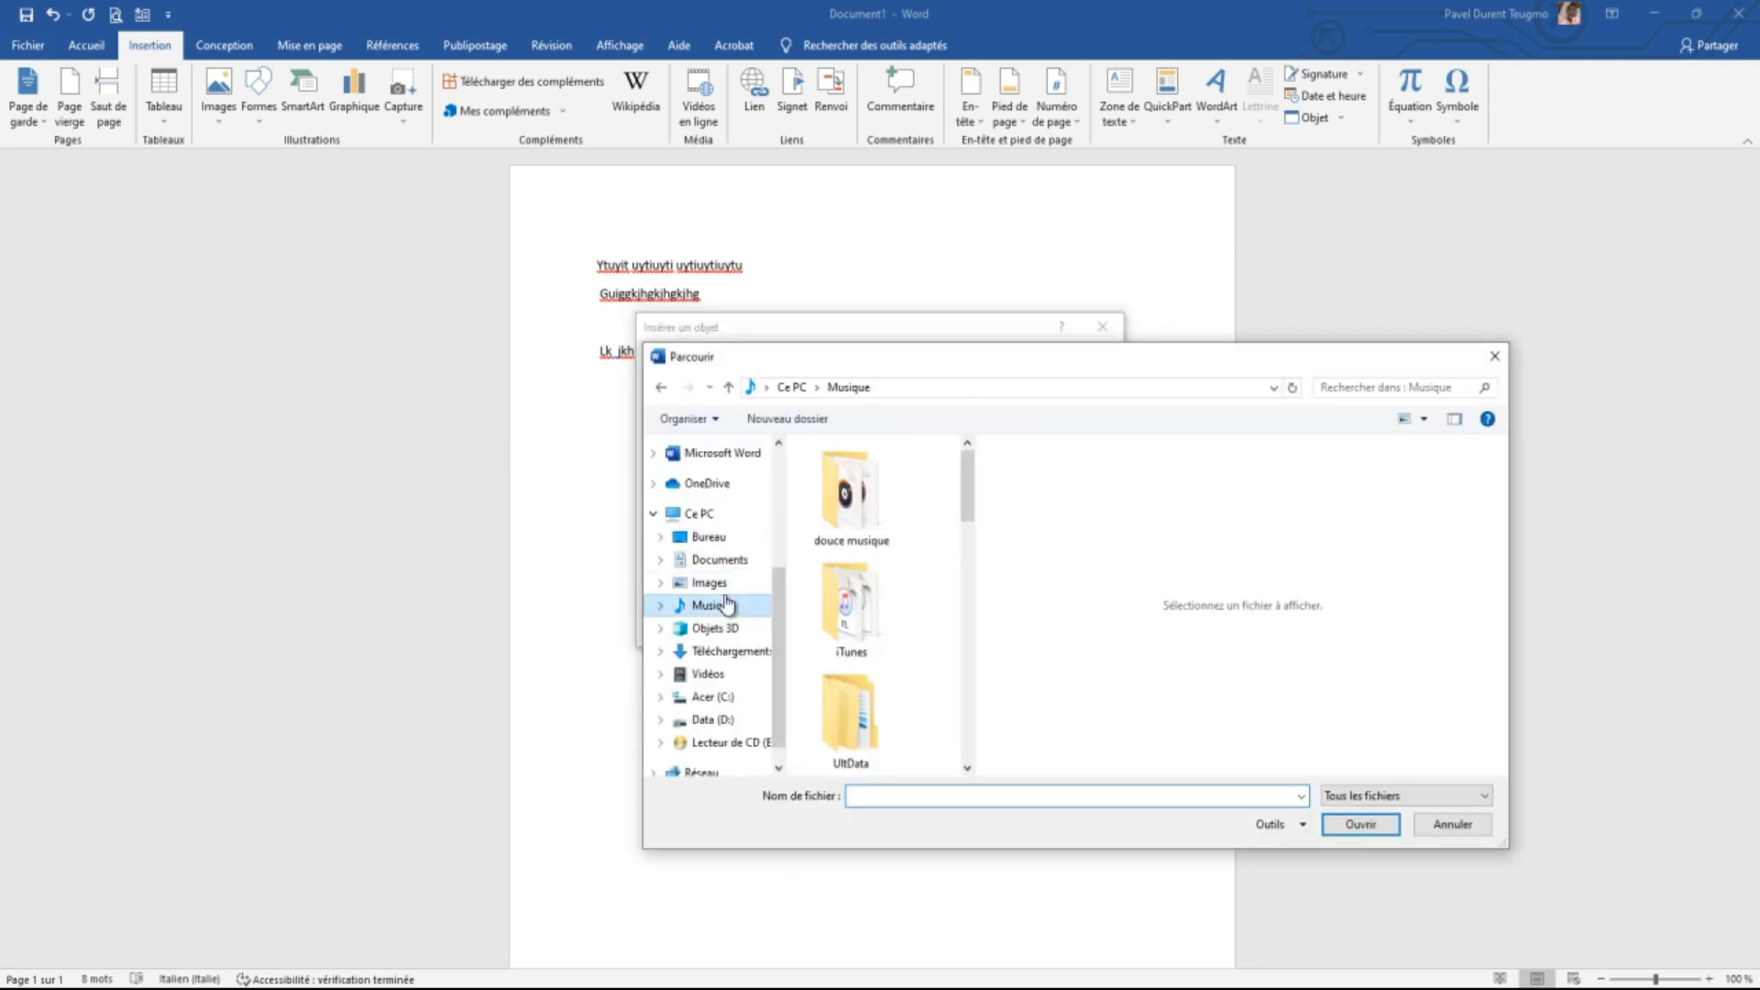
{"action": "double_click", "coordinate": [867, 541]}
{"action": "left_click", "coordinate": [888, 581]}
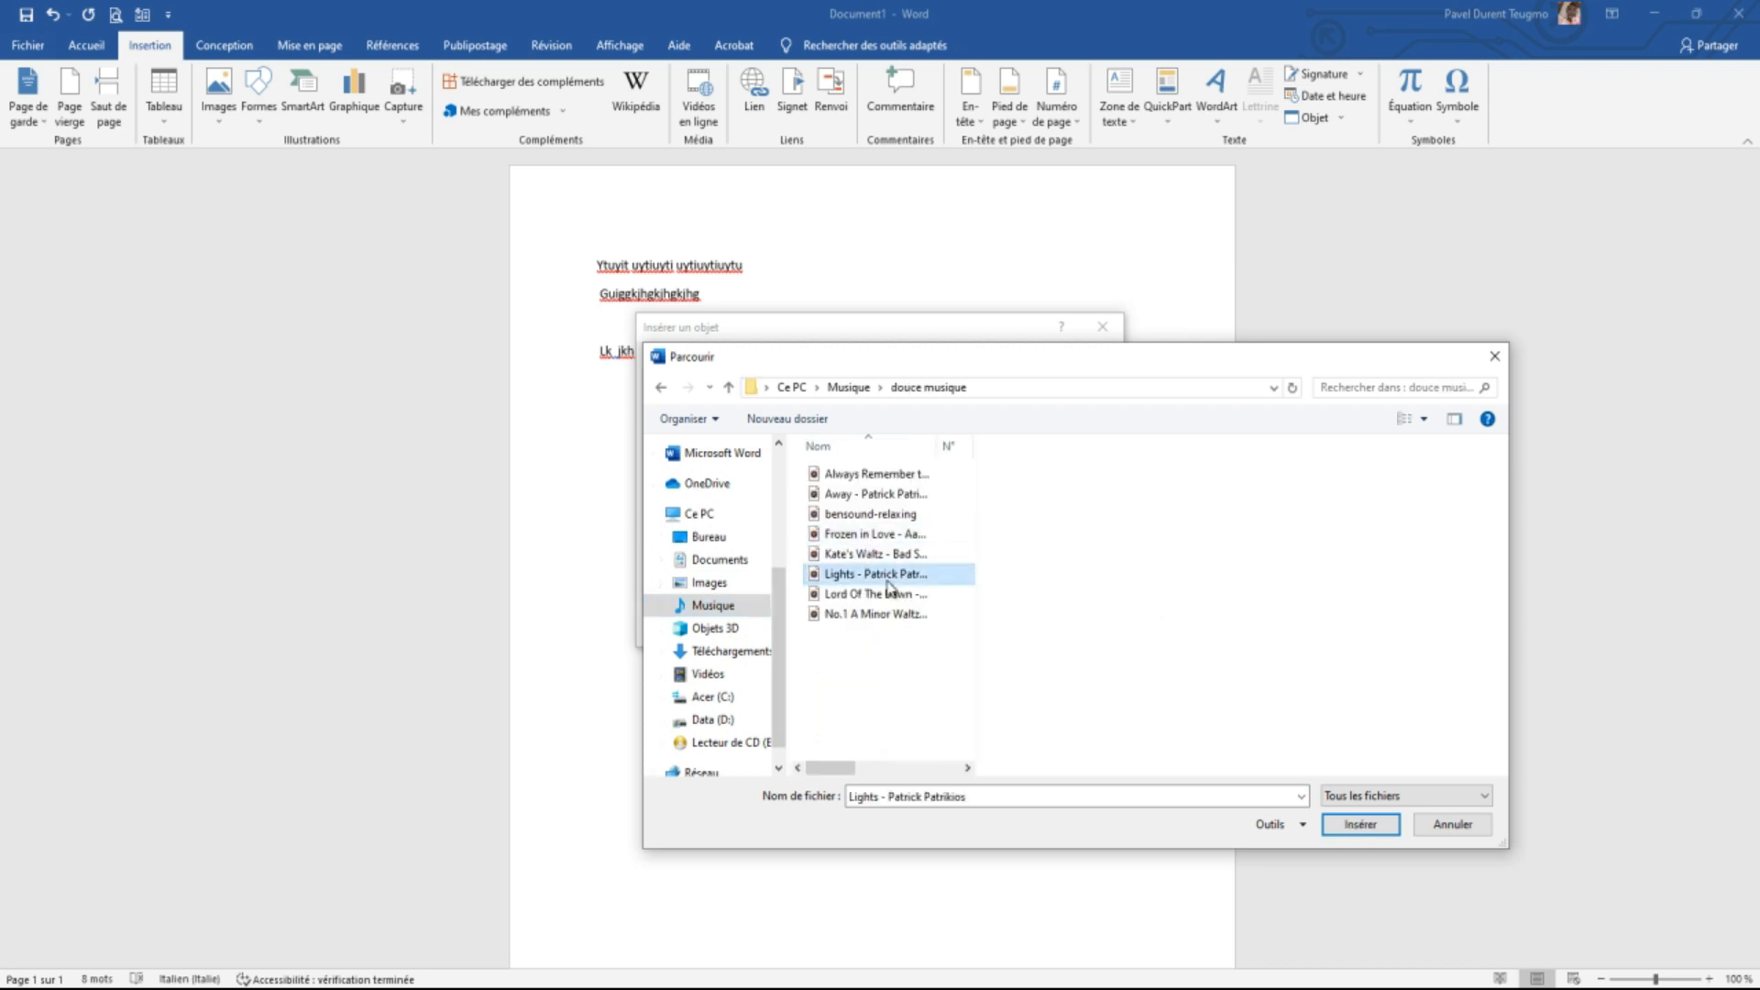
{"action": "left_click", "coordinate": [1363, 826]}
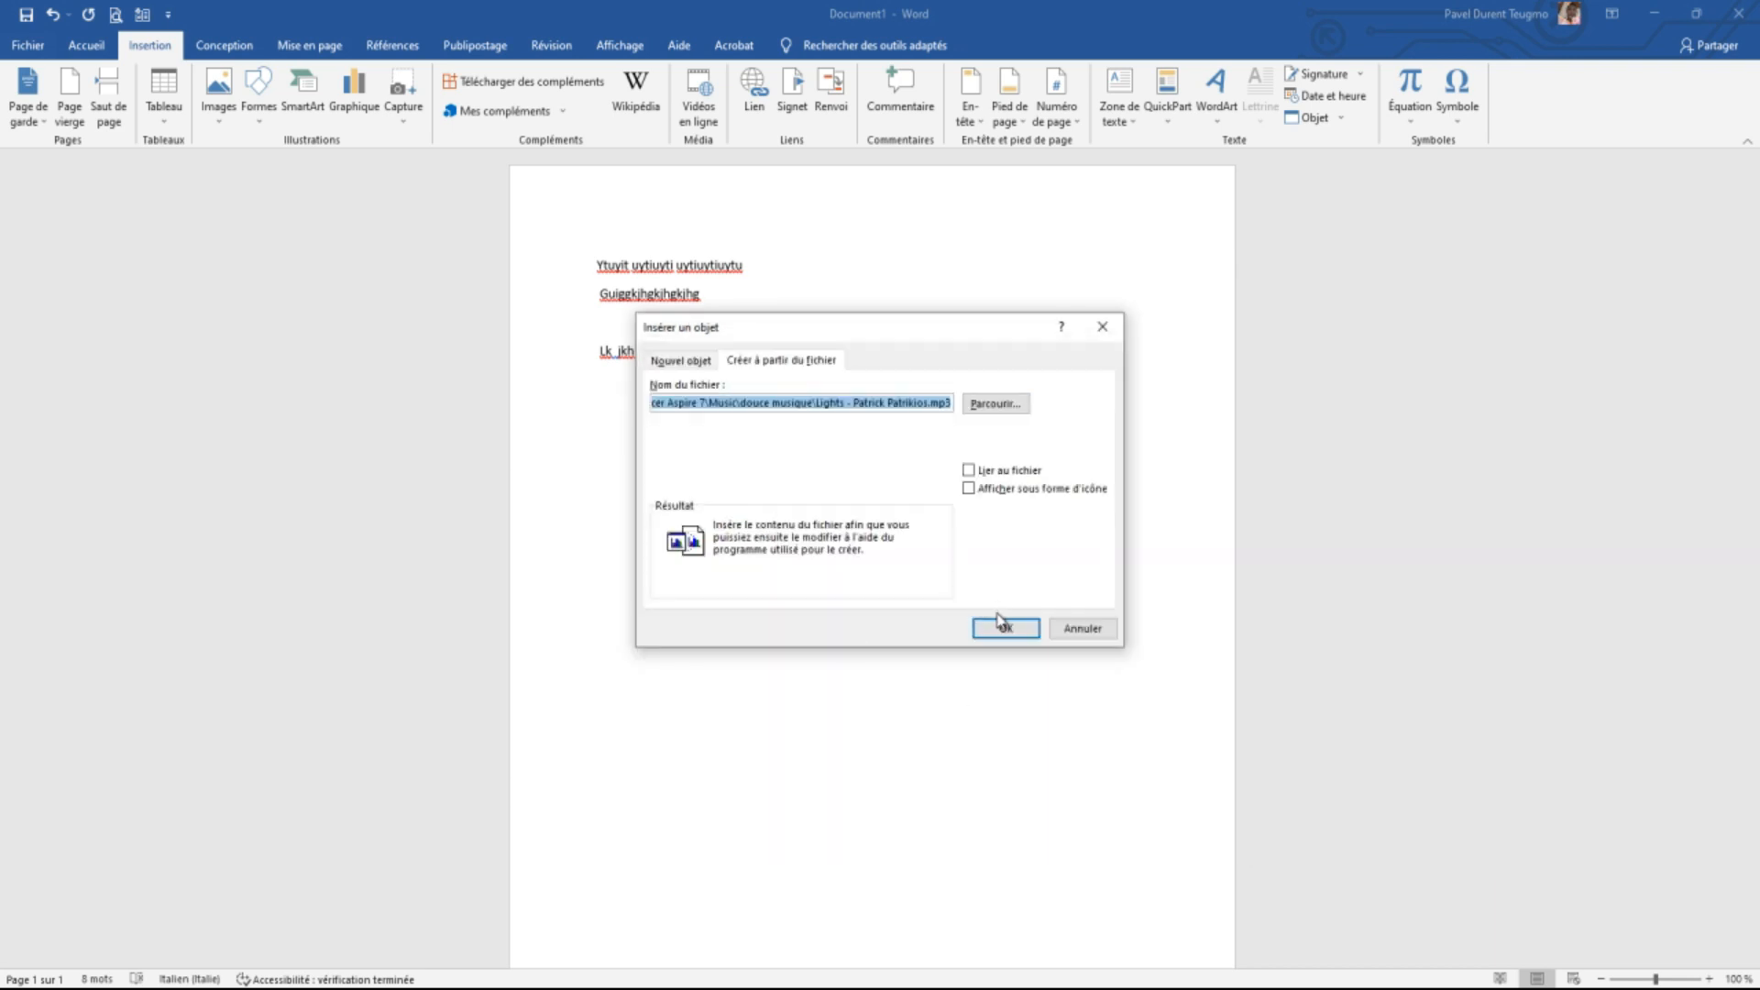
{"action": "left_click", "coordinate": [1001, 625]}
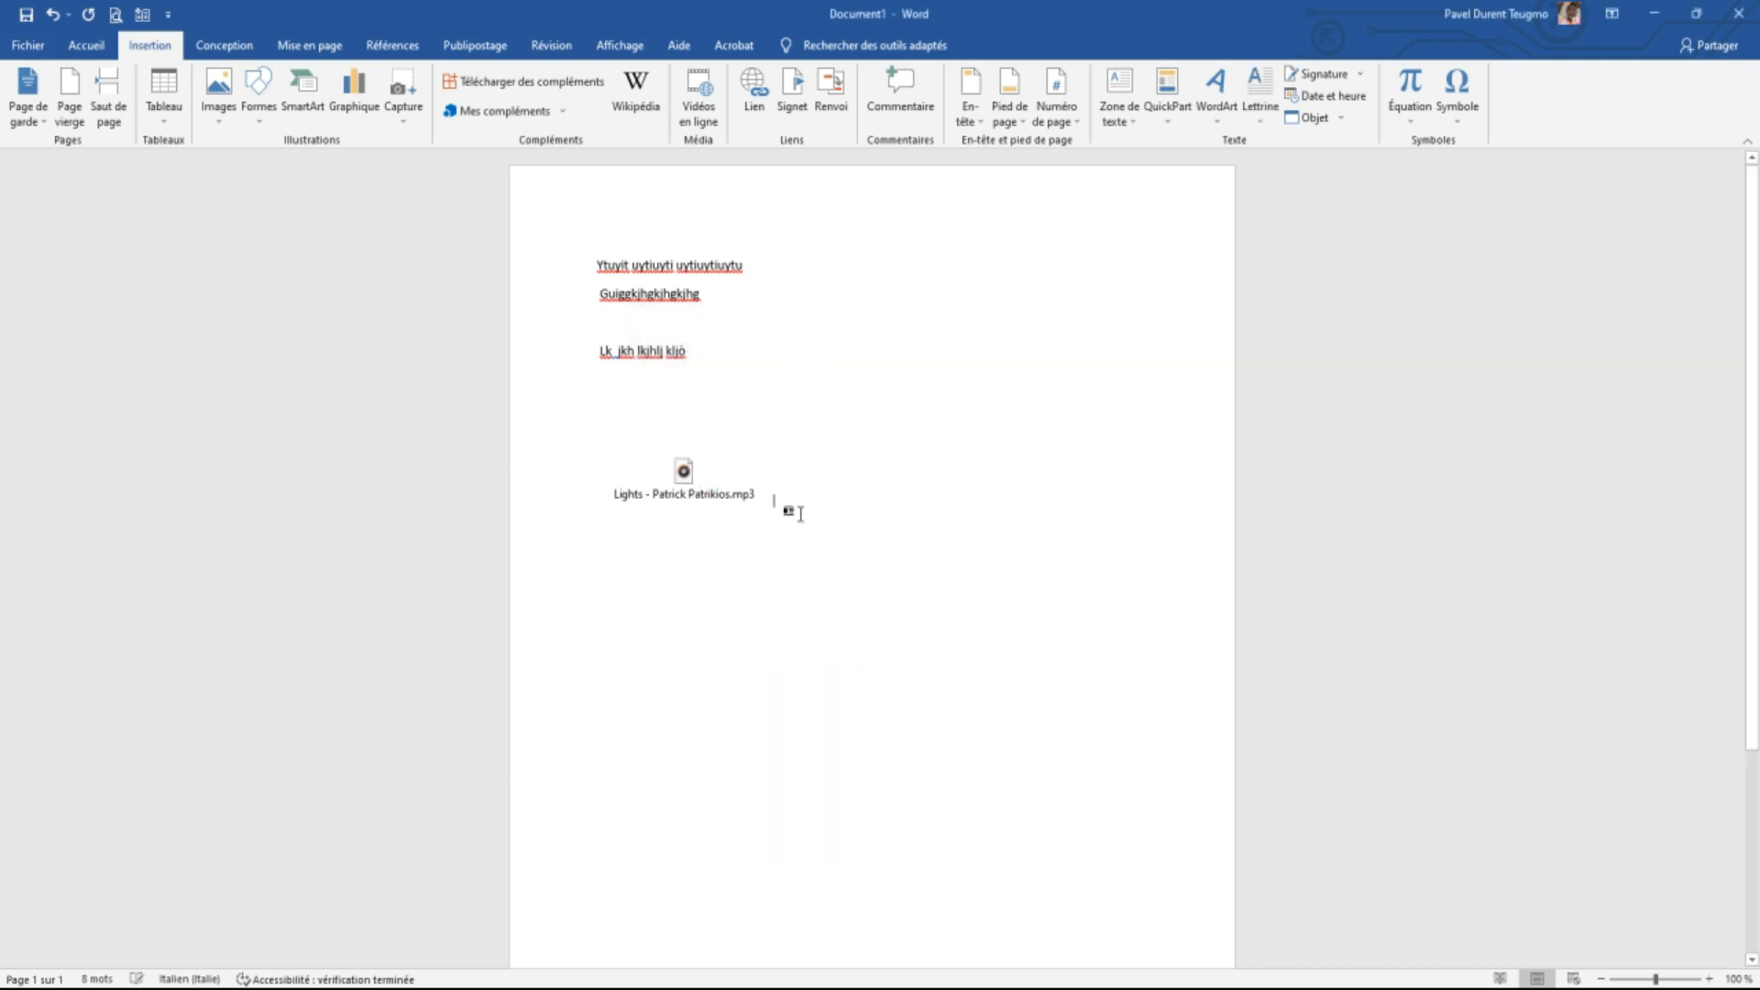
- Play the inserted audio by activating the object's content and allowing the MP3 file to open
{"action": "left_click", "coordinate": [710, 497]}
{"action": "right_click", "coordinate": [702, 478]}
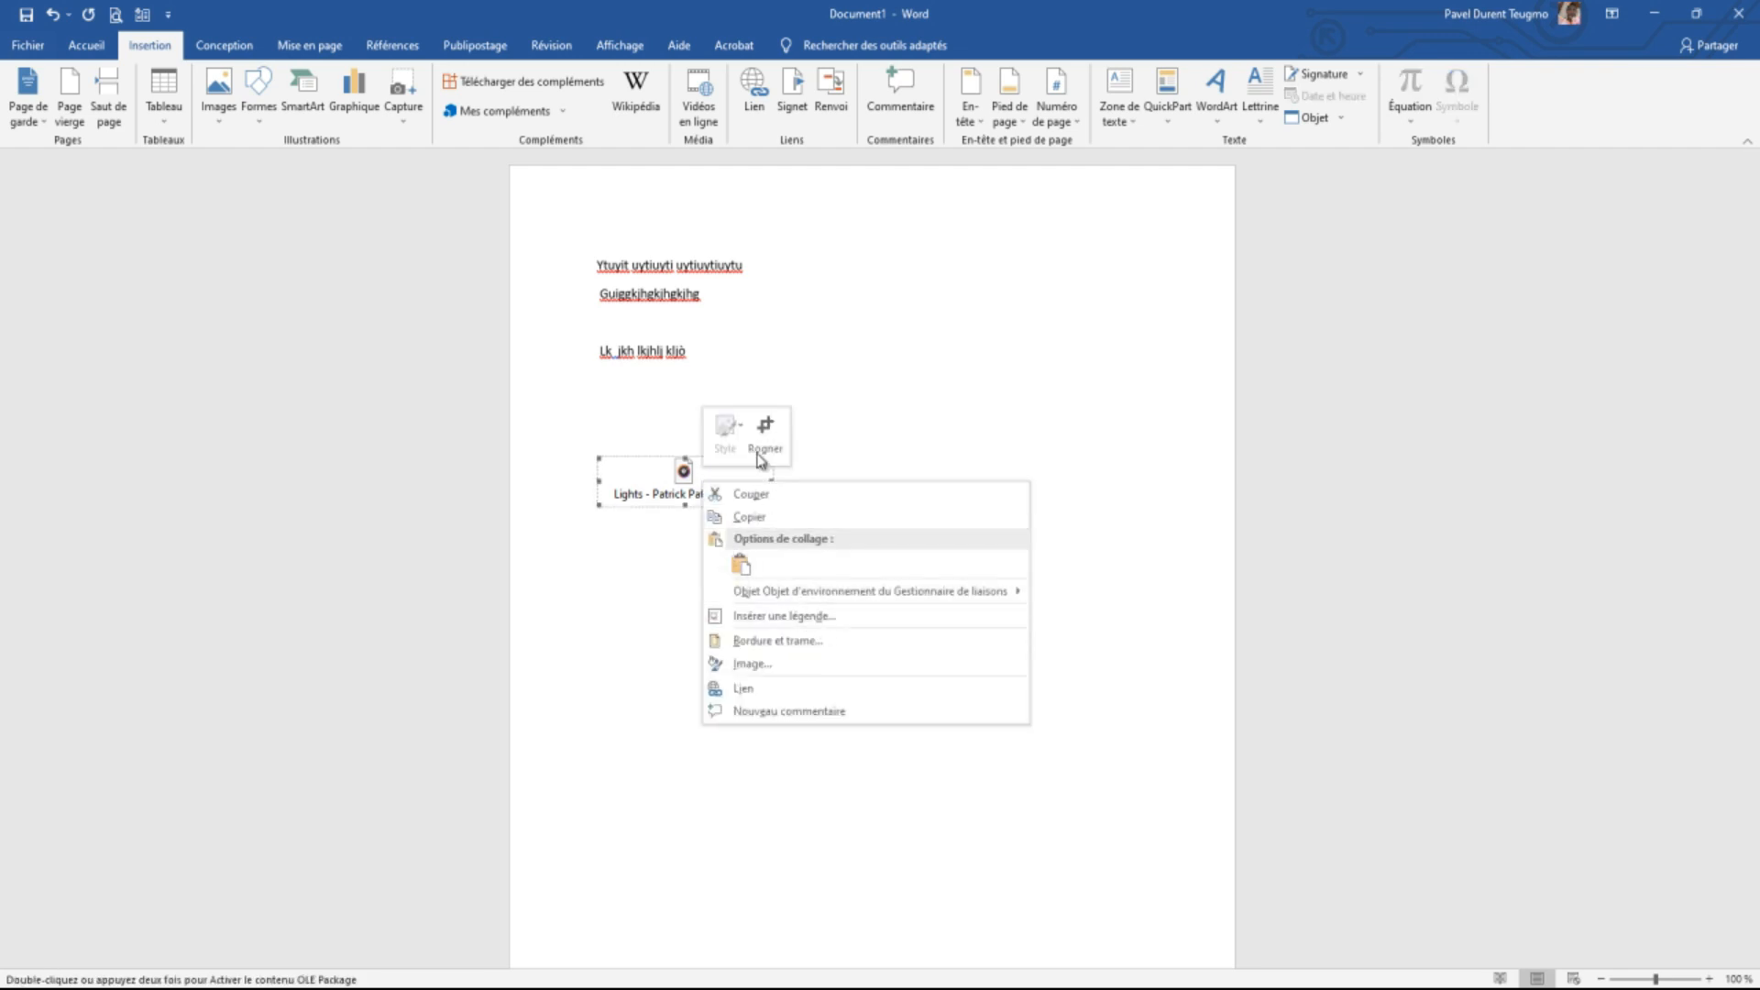
{"action": "mouse_move", "coordinate": [931, 596]}
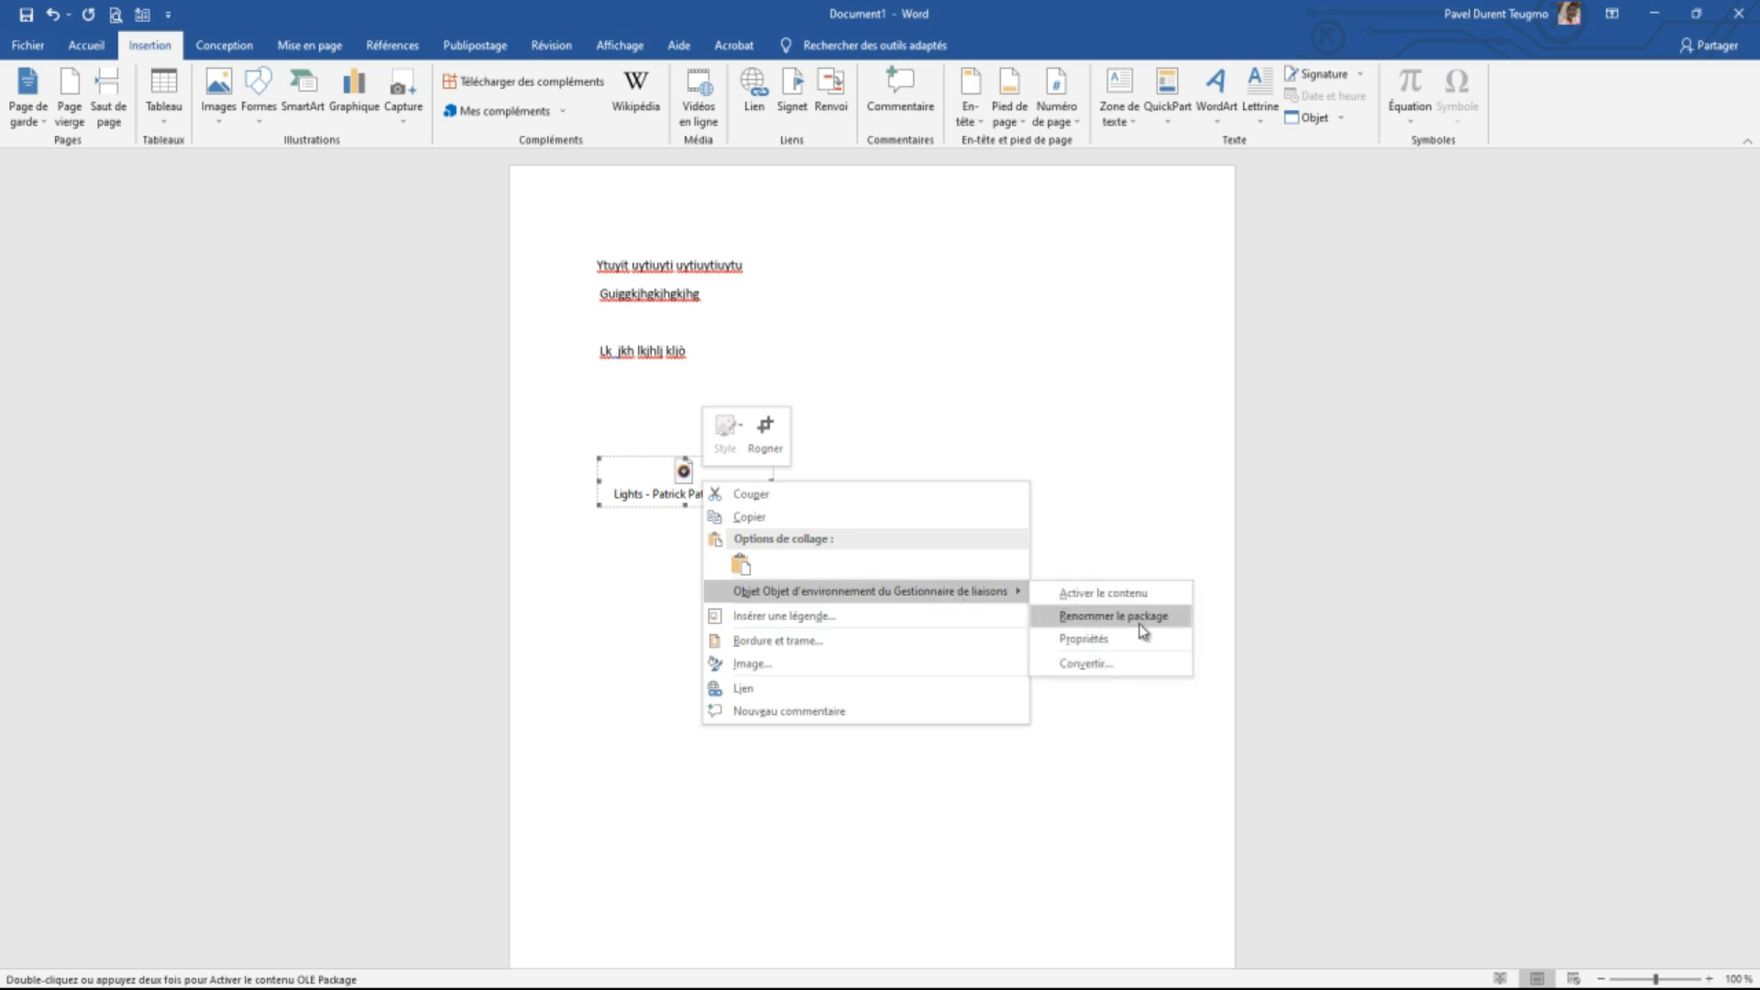
{"action": "left_click", "coordinate": [1103, 594]}
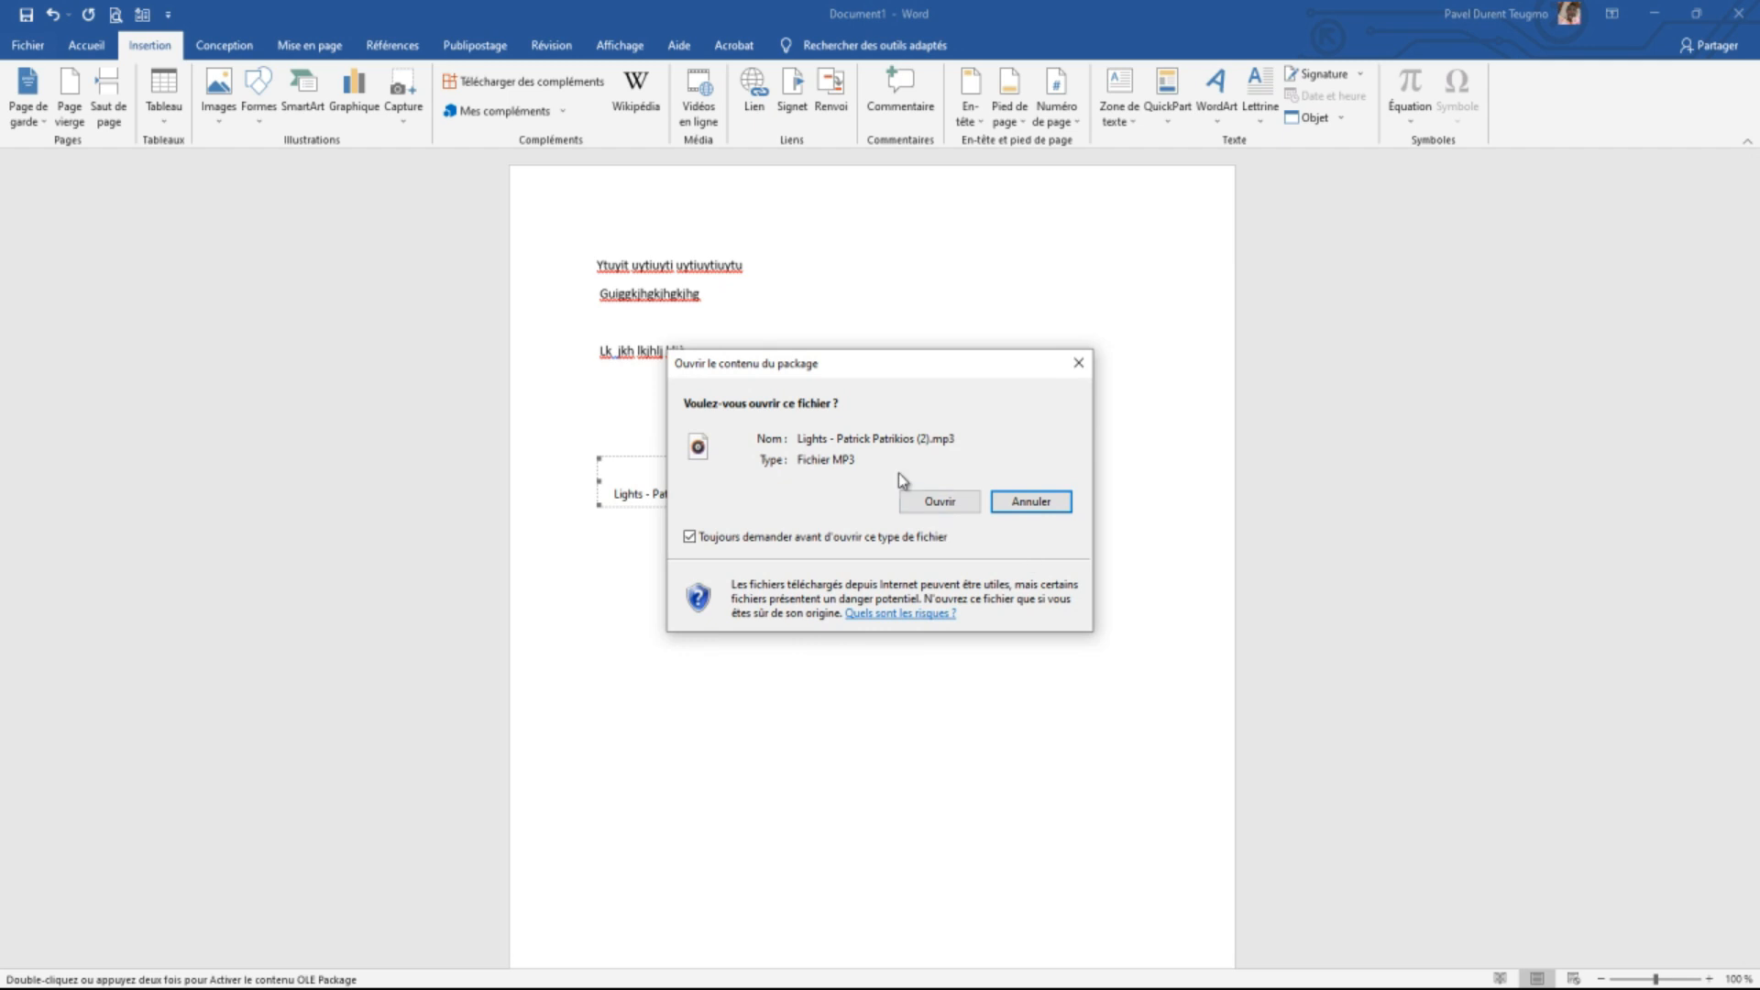
{"action": "left_click", "coordinate": [927, 496]}
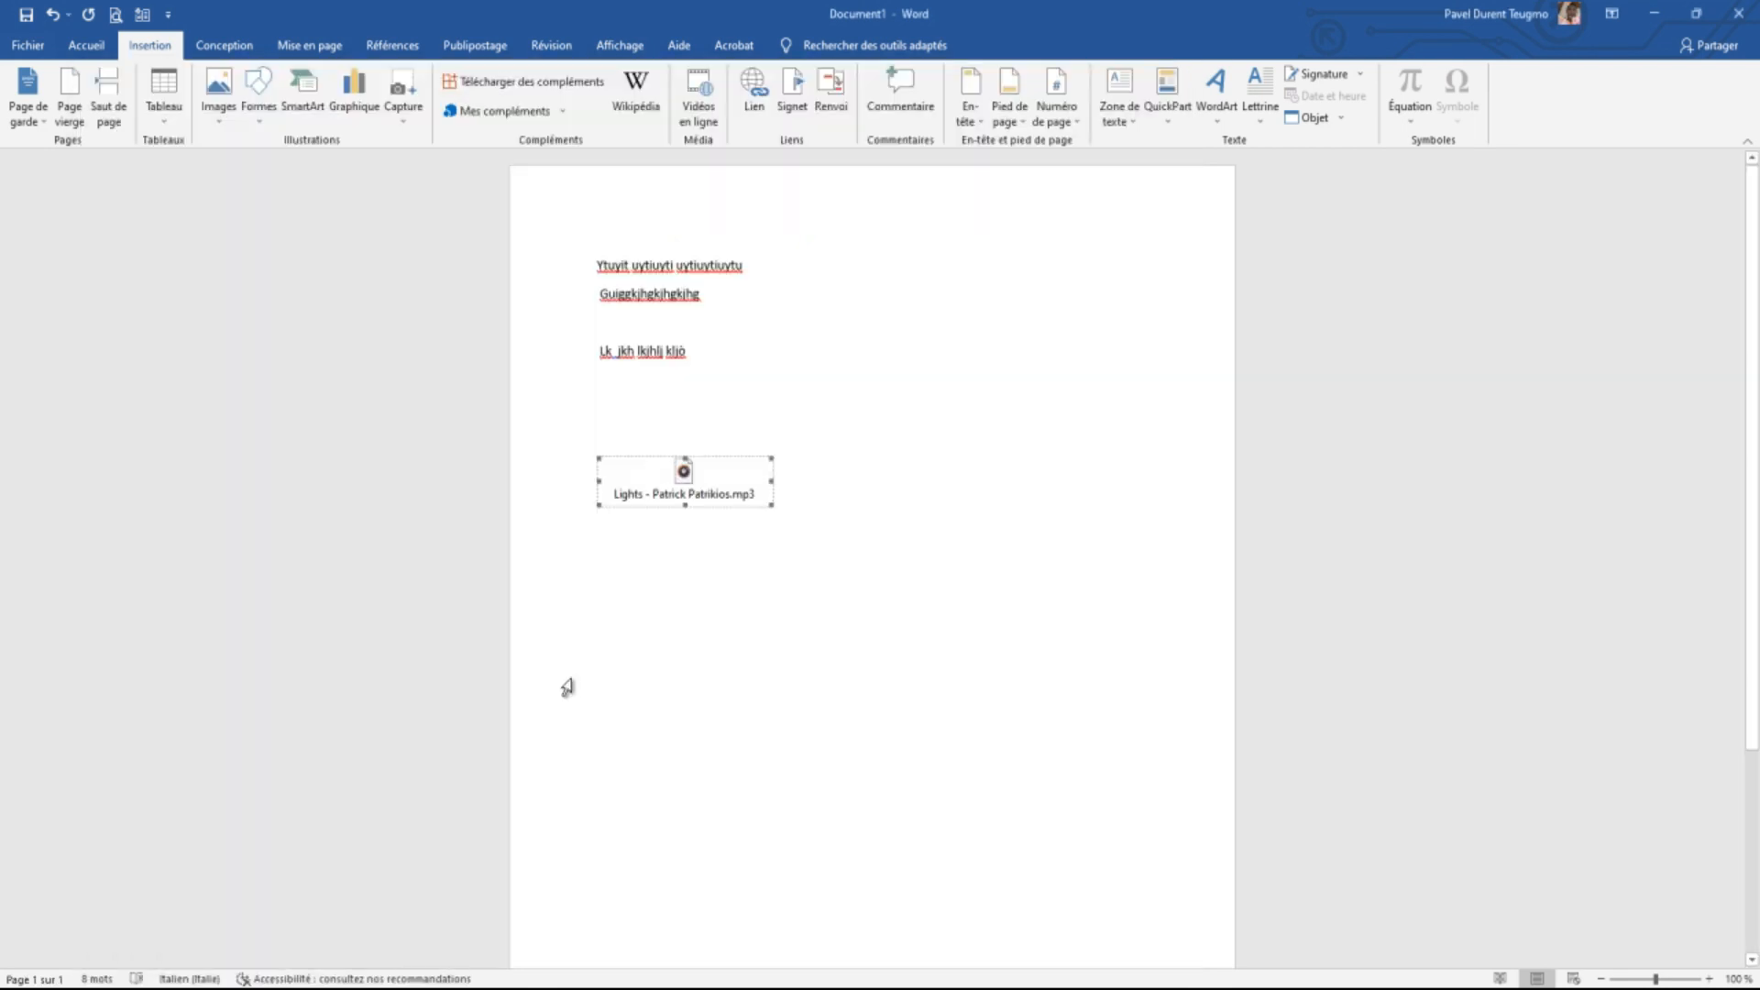
- Rename the audio package's displayed label to "sample 1 .mp3"
{"action": "right_click", "coordinate": [711, 486]}
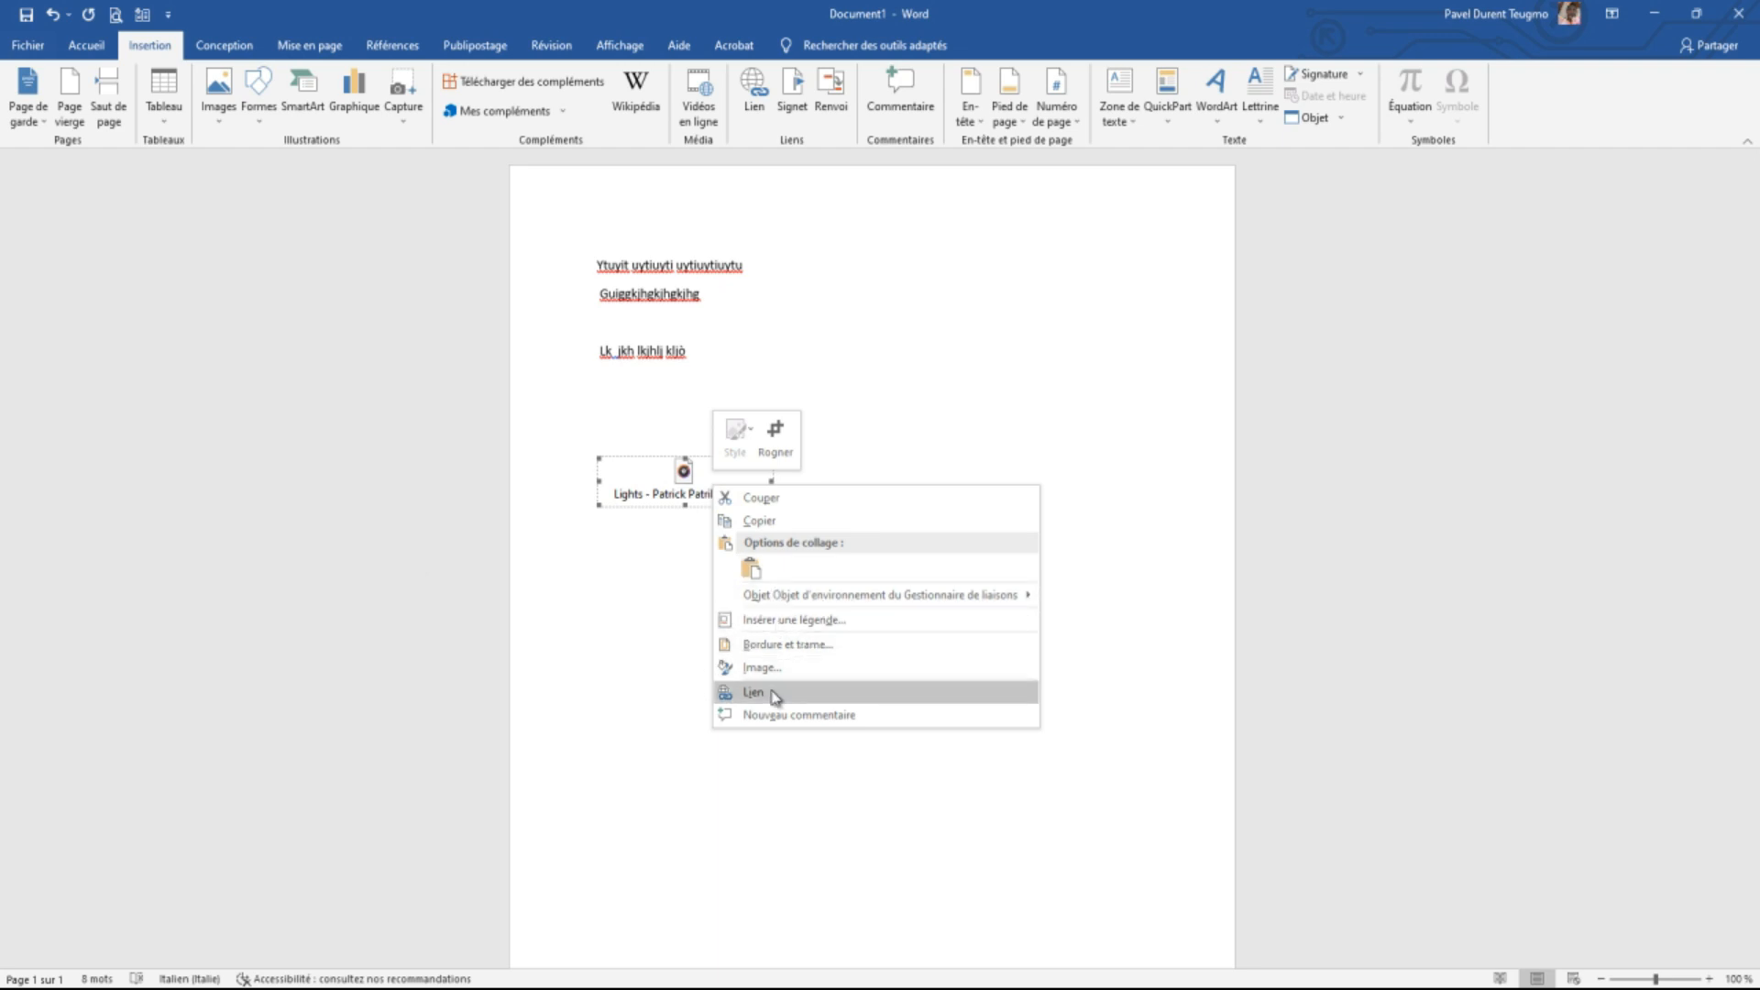
{"action": "mouse_move", "coordinate": [862, 598]}
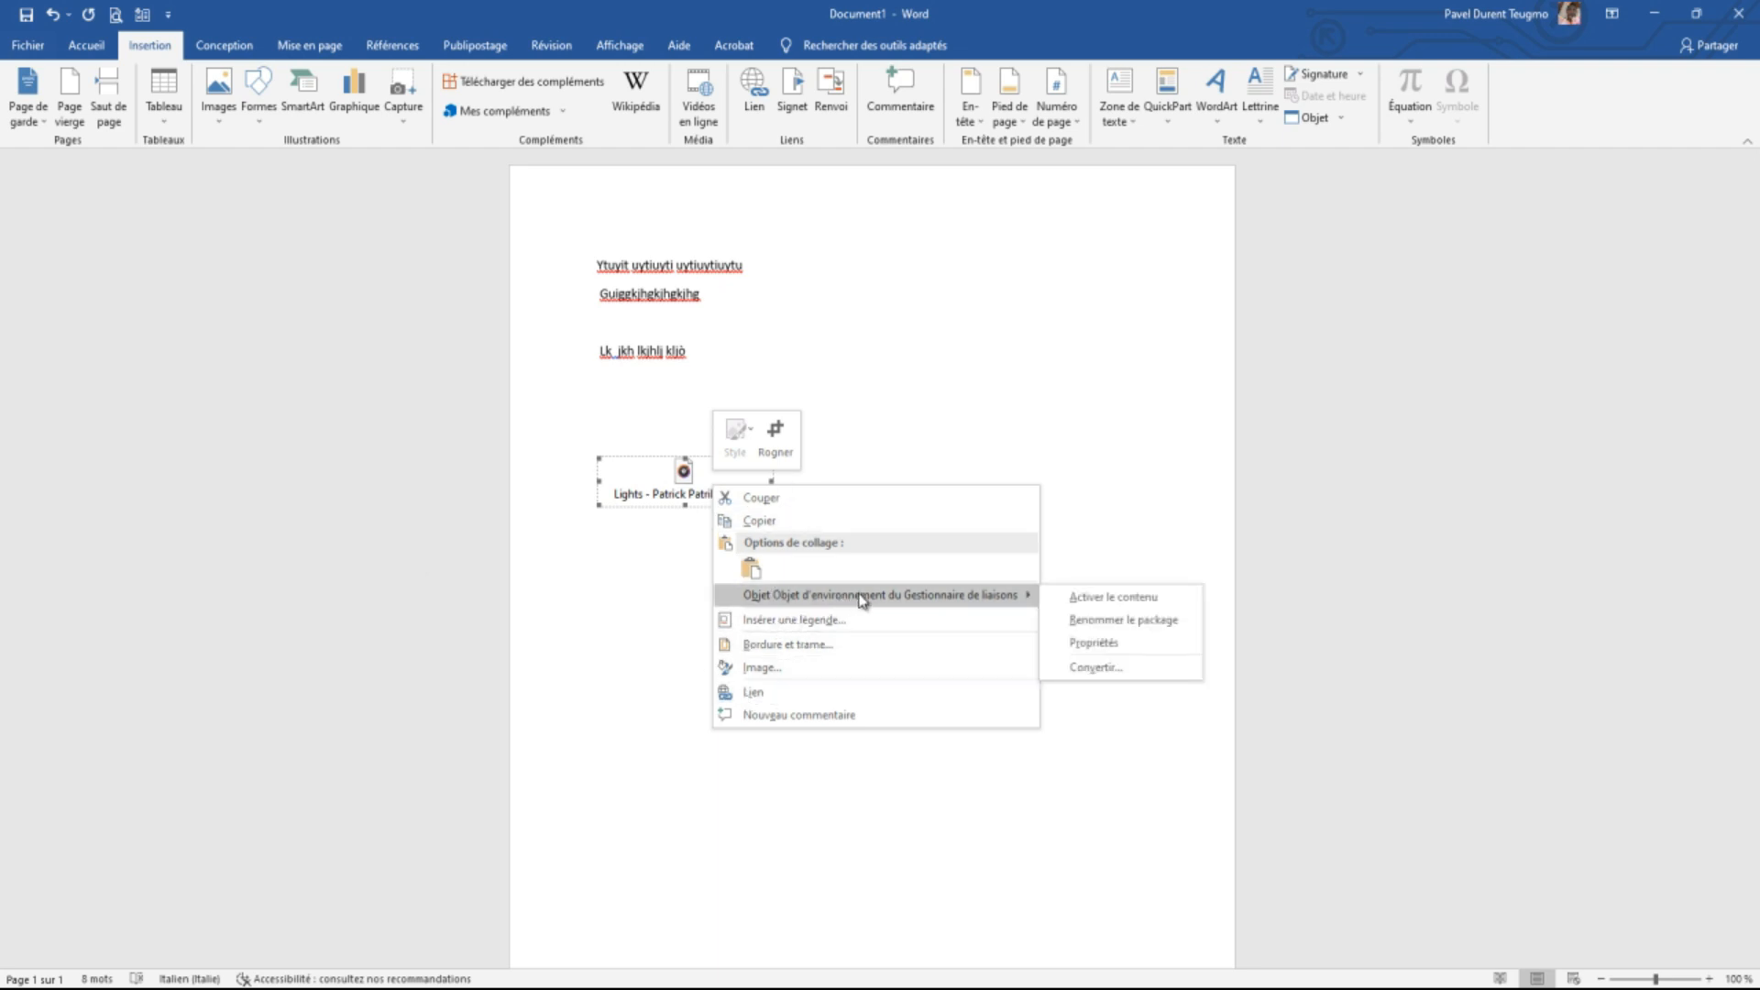
{"action": "left_click", "coordinate": [1122, 620]}
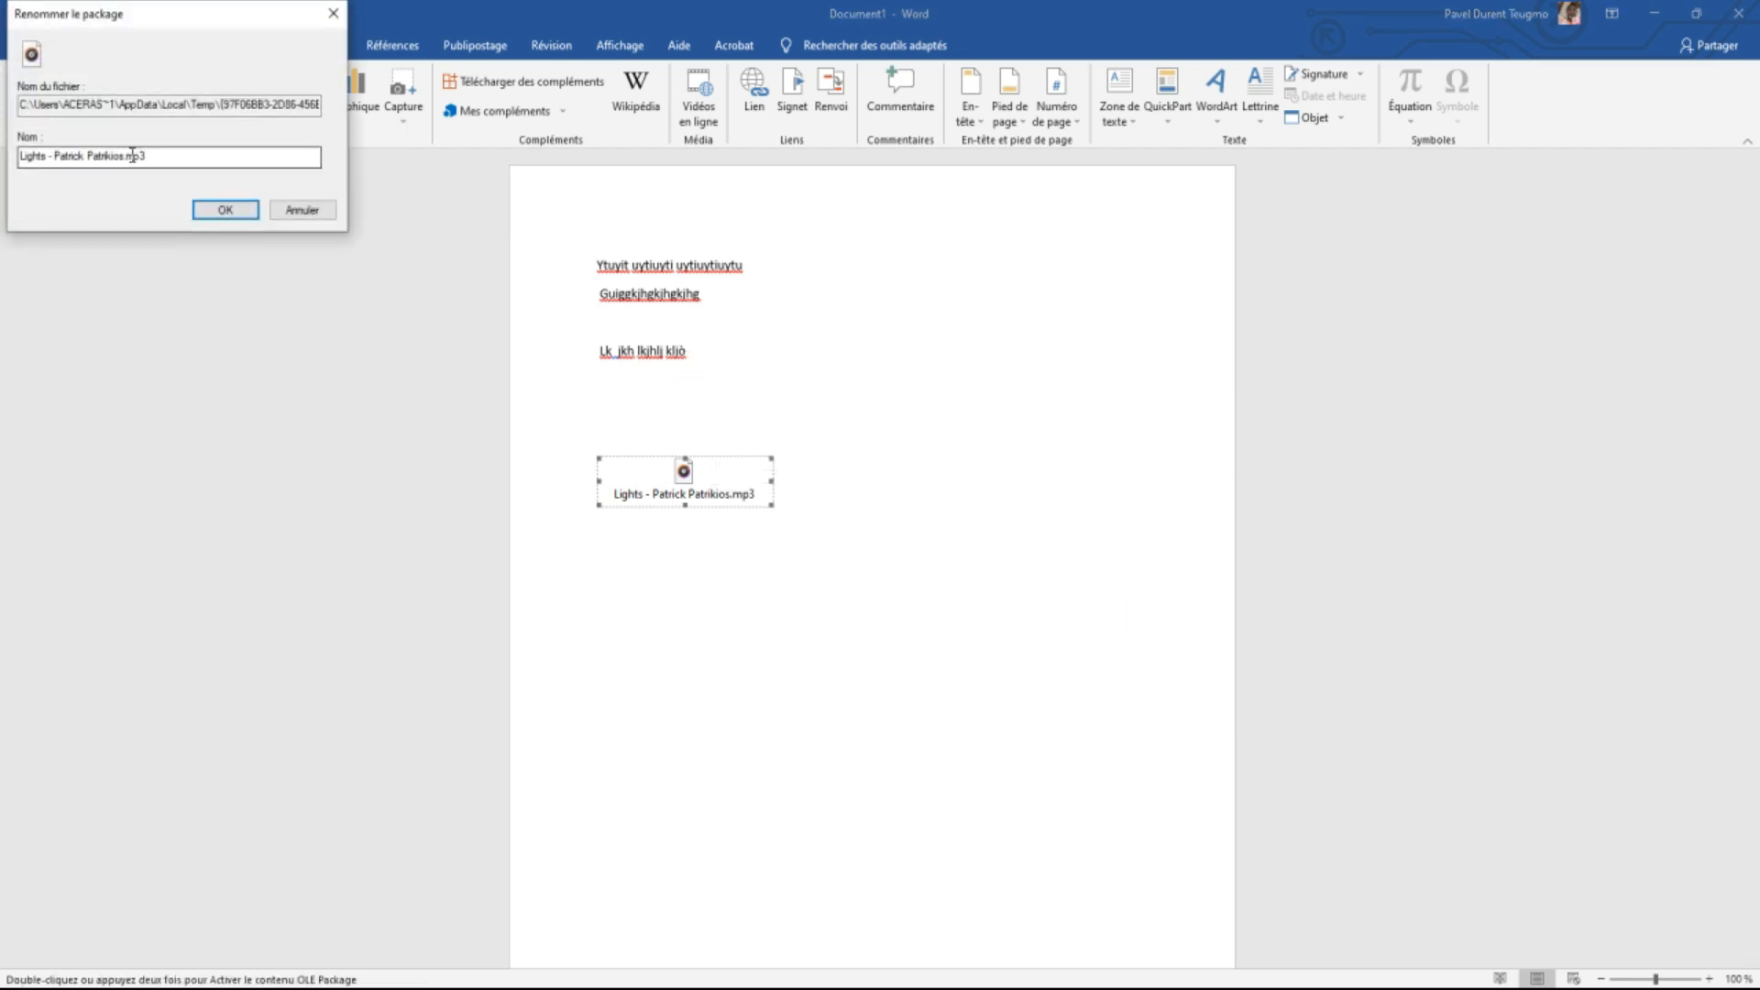
{"action": "left_click_drag", "start_coordinate": [127, 157], "coordinate": [222, 162]}
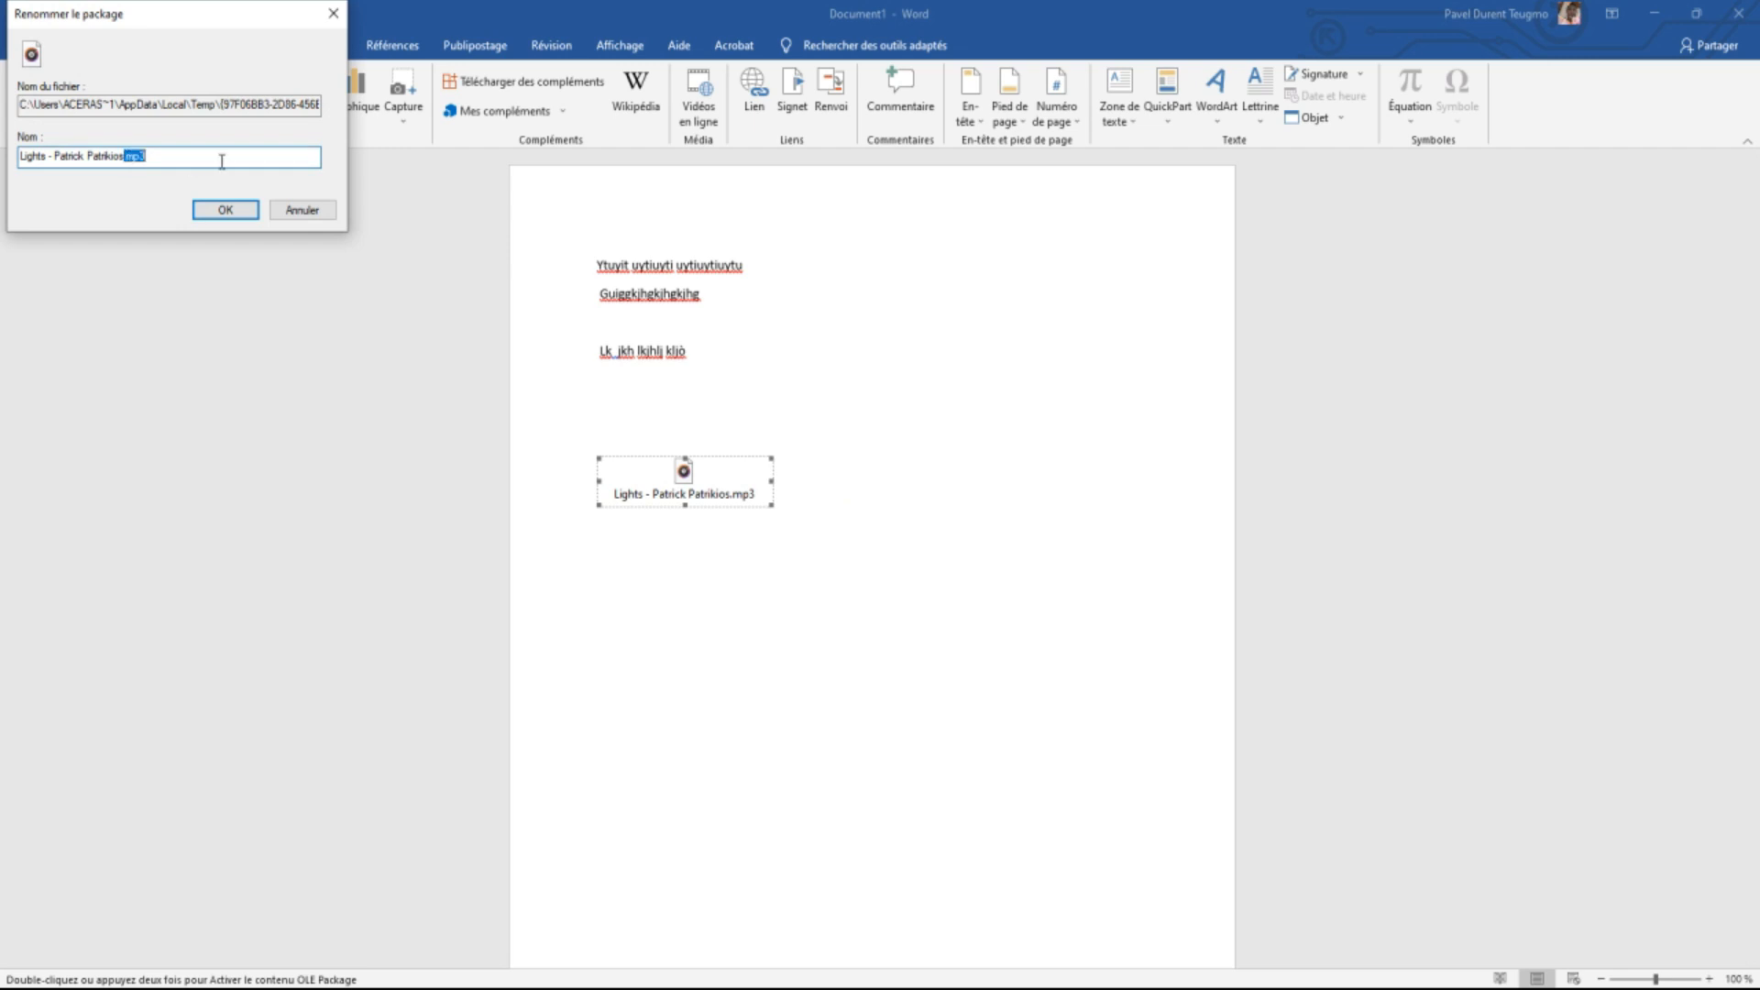
{"action": "key", "text": "shift+Left"}
{"action": "key", "text": "shift+Left"}
{"action": "key", "text": "shift+Left"}
{"action": "key", "text": "shift+Left"}
{"action": "key", "text": "shift+Left"}
{"action": "key", "text": "shift+Left"}
{"action": "key", "text": "shift+Left"}
{"action": "key", "text": "shift+Left"}
{"action": "key", "text": "shift+Left"}
{"action": "key", "text": "shift+Left"}
{"action": "key", "text": "shift+Left"}
{"action": "key", "text": "shift+Left"}
{"action": "key", "text": "shift+Left"}
{"action": "key", "text": "shift+Left"}
{"action": "key", "text": "shift+Left"}
{"action": "key", "text": "shift+Left"}
{"action": "key", "text": "shift+Left"}
{"action": "key", "text": "shift+Left"}
{"action": "key", "text": "shift+Left"}
{"action": "key", "text": "shift+Left"}
{"action": "key", "text": "BackSpace"}
{"action": "key", "text": "Return"}
{"action": "left_click", "coordinate": [770, 864]}
- Shift the audio object toward the middle of its line, try centred alignment, and restore left alignment
{"action": "left_click_drag", "start_coordinate": [598, 504], "coordinate": [857, 506]}
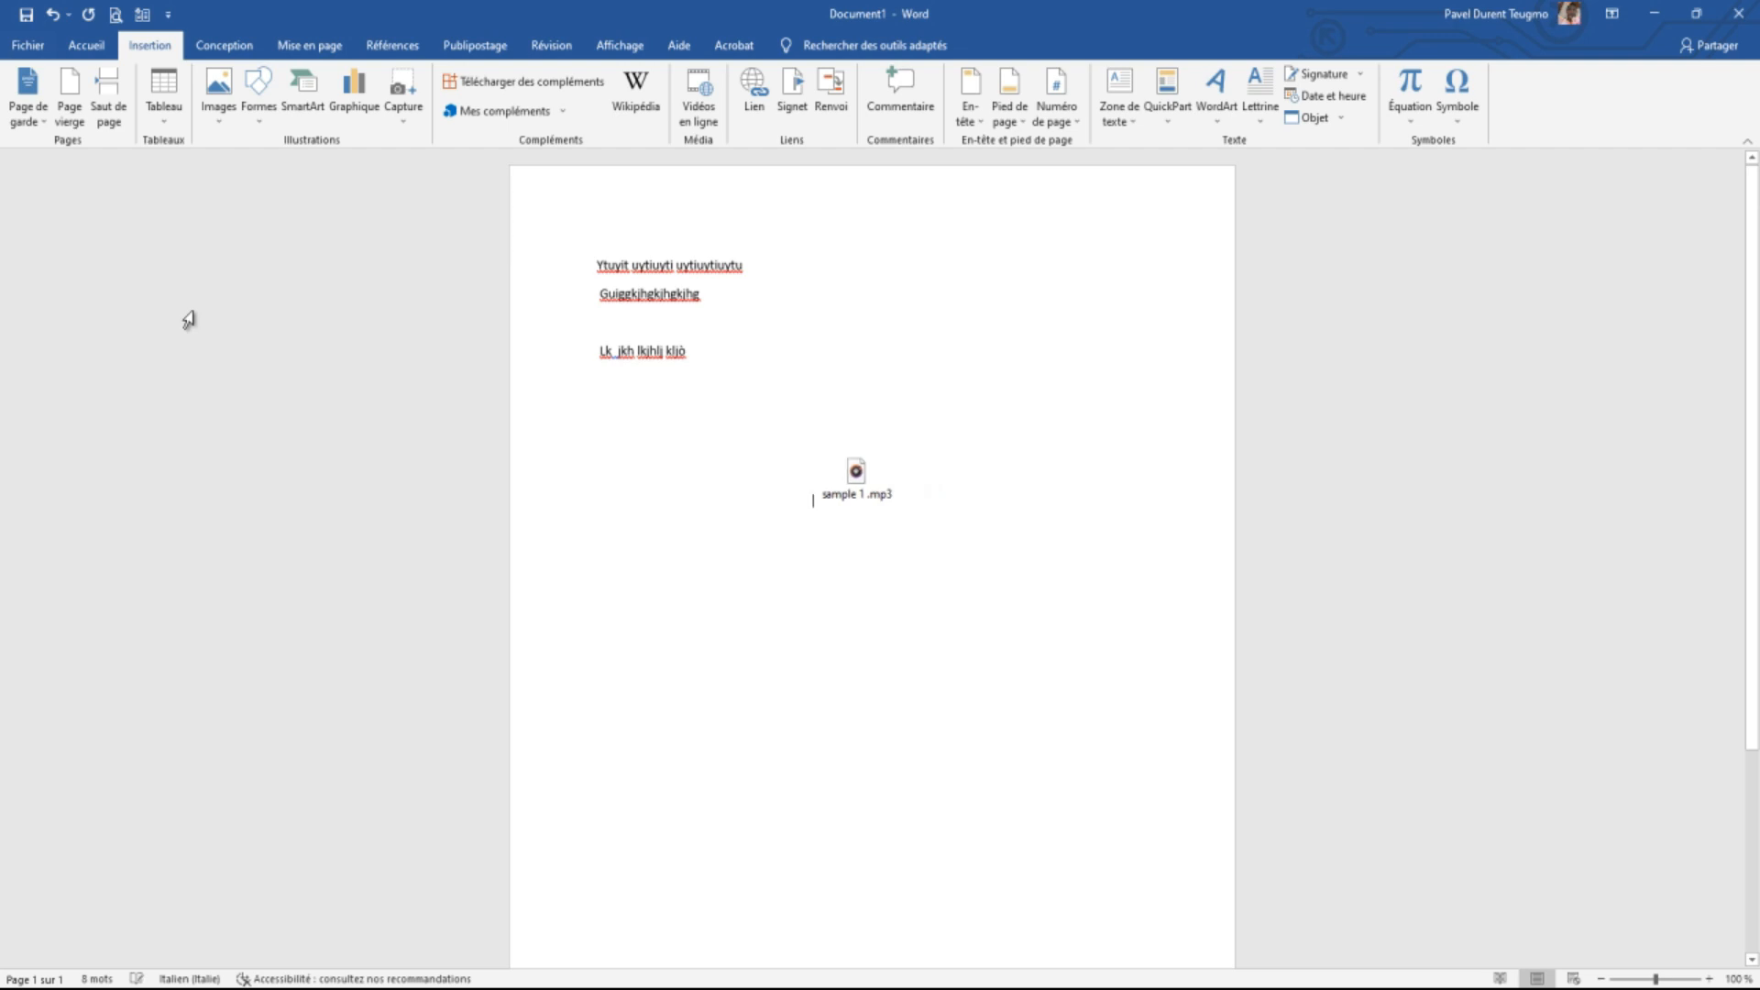
{"action": "left_click", "coordinate": [92, 45]}
{"action": "left_click", "coordinate": [526, 110]}
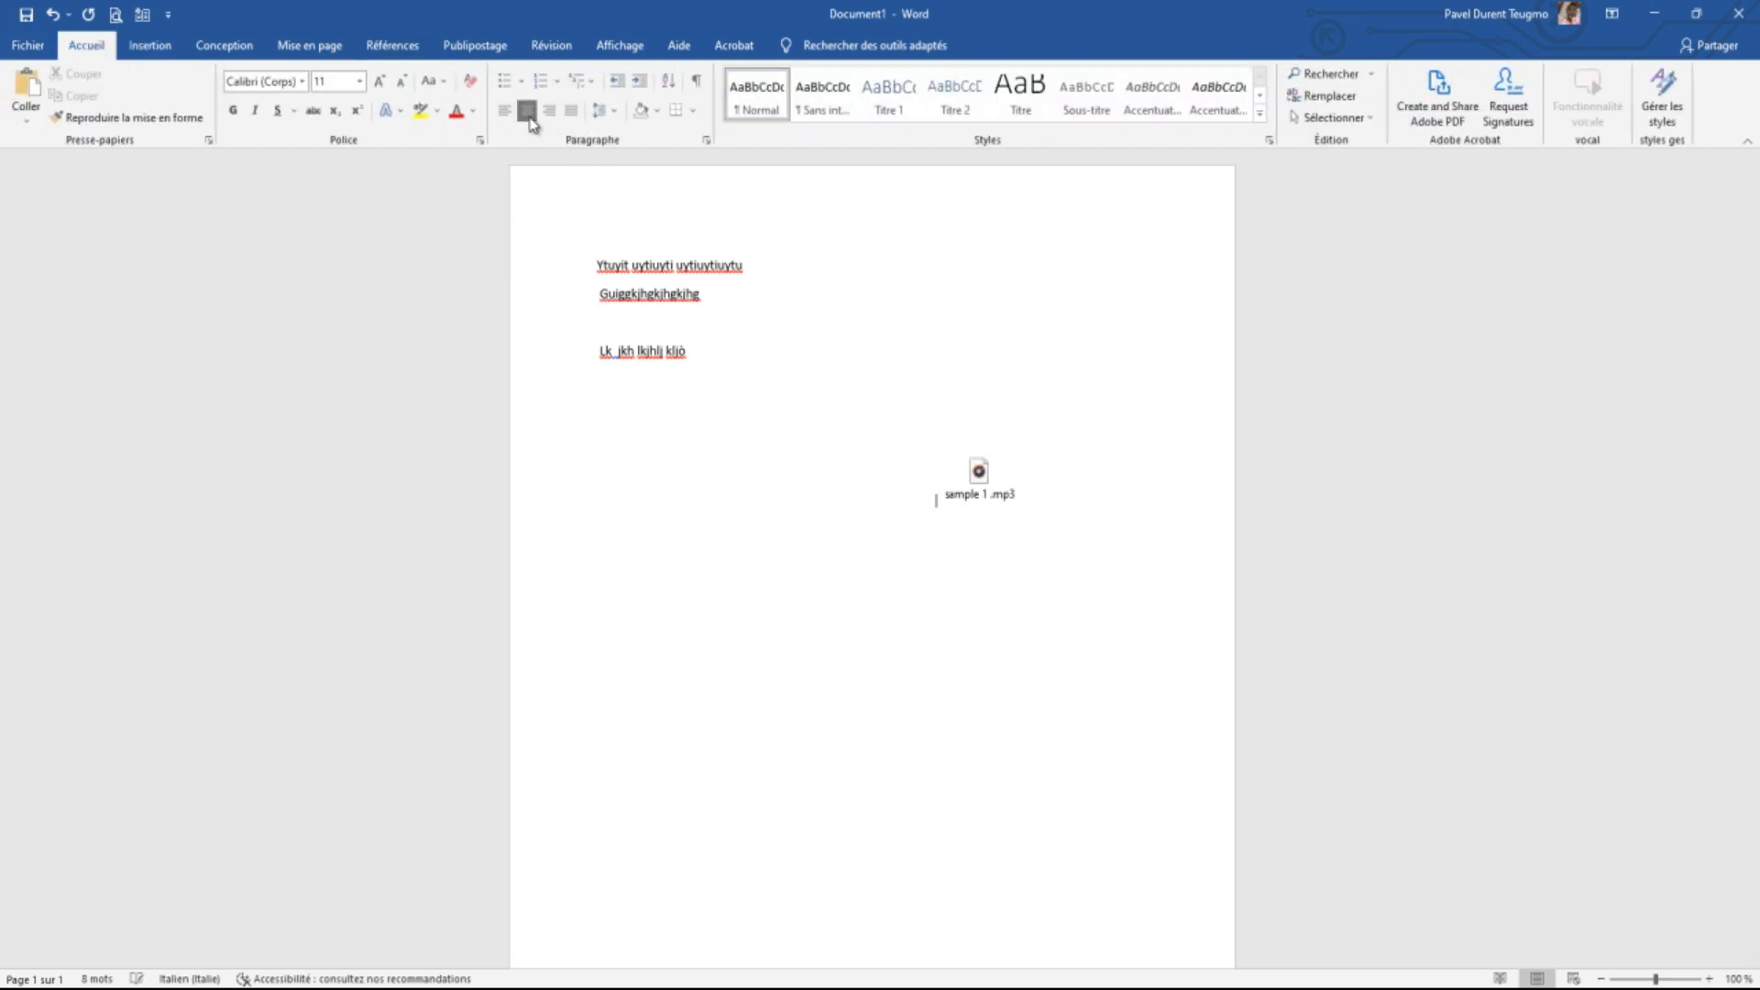
{"action": "left_click", "coordinate": [505, 111]}
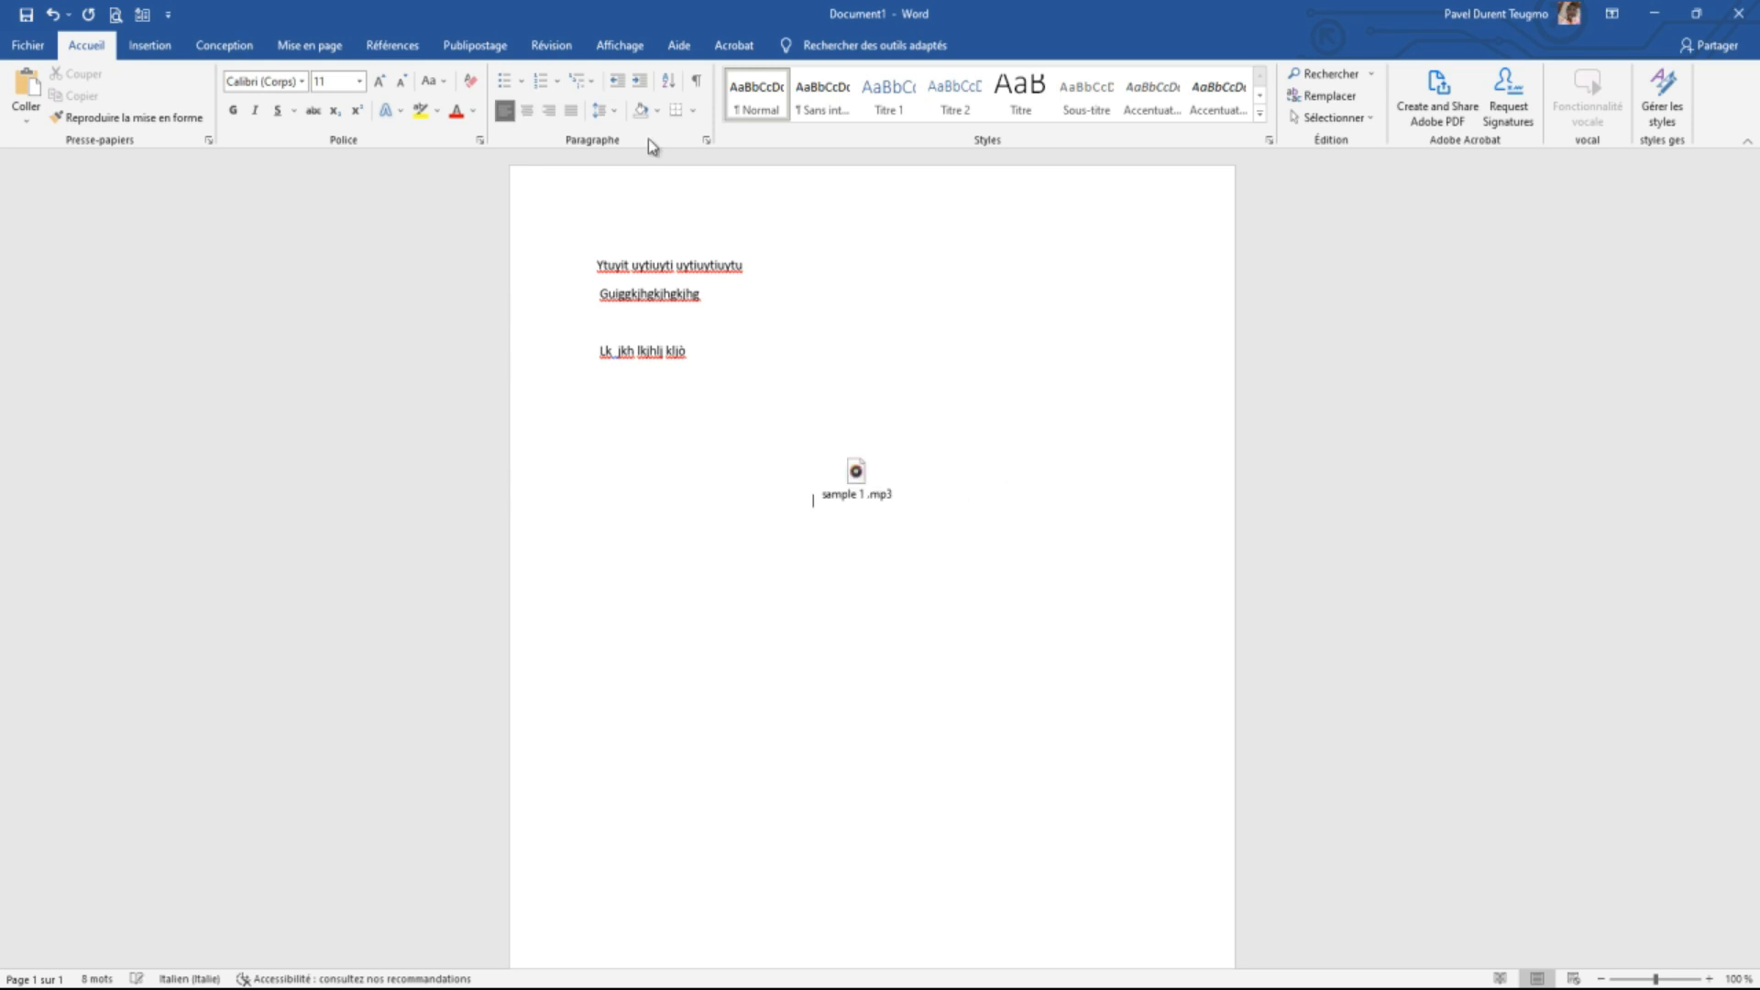
- Remove the spacing in front of the audio object and one empty line above it
{"action": "key", "text": "BackSpace"}
{"action": "key", "text": "BackSpace"}
{"action": "key", "text": "BackSpace"}
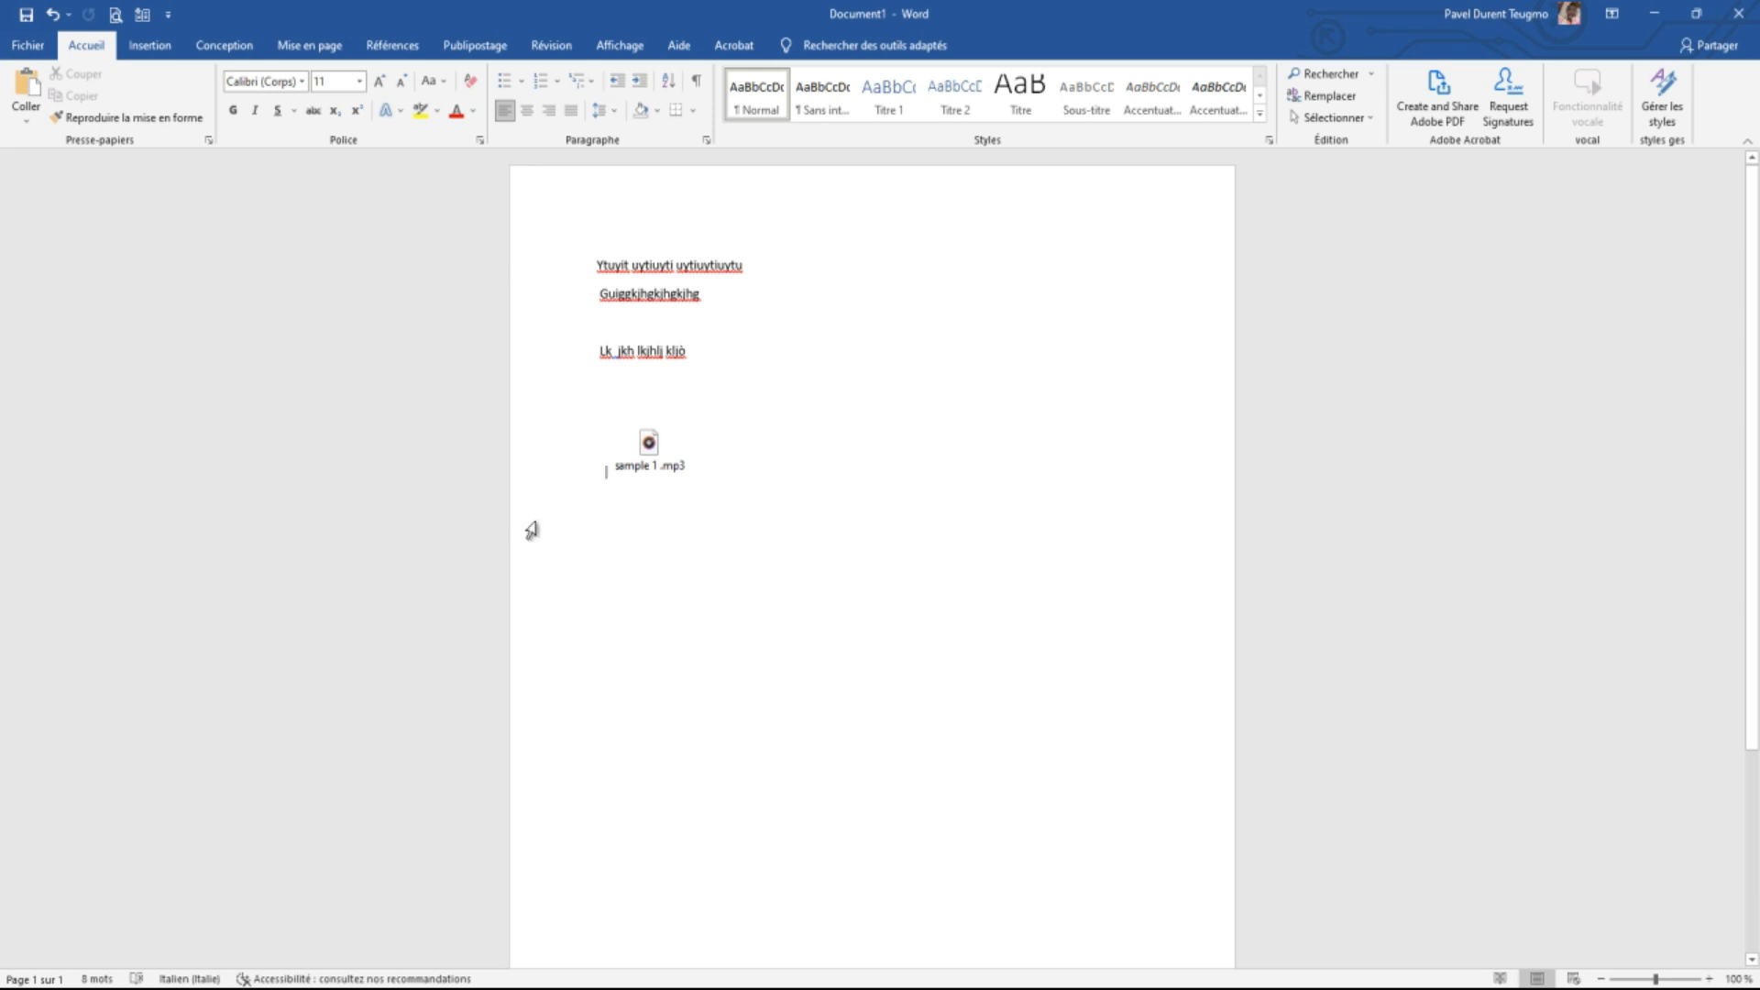
- Try filler text directly in front of the audio object on the same line, and delete it again
{"action": "type", "text": "kj kjhkj"}
{"action": "key", "text": "BackSpace"}
{"action": "key", "text": "BackSpace"}
{"action": "key", "text": "BackSpace"}
{"action": "key", "text": "BackSpace"}
{"action": "key", "text": "BackSpace"}
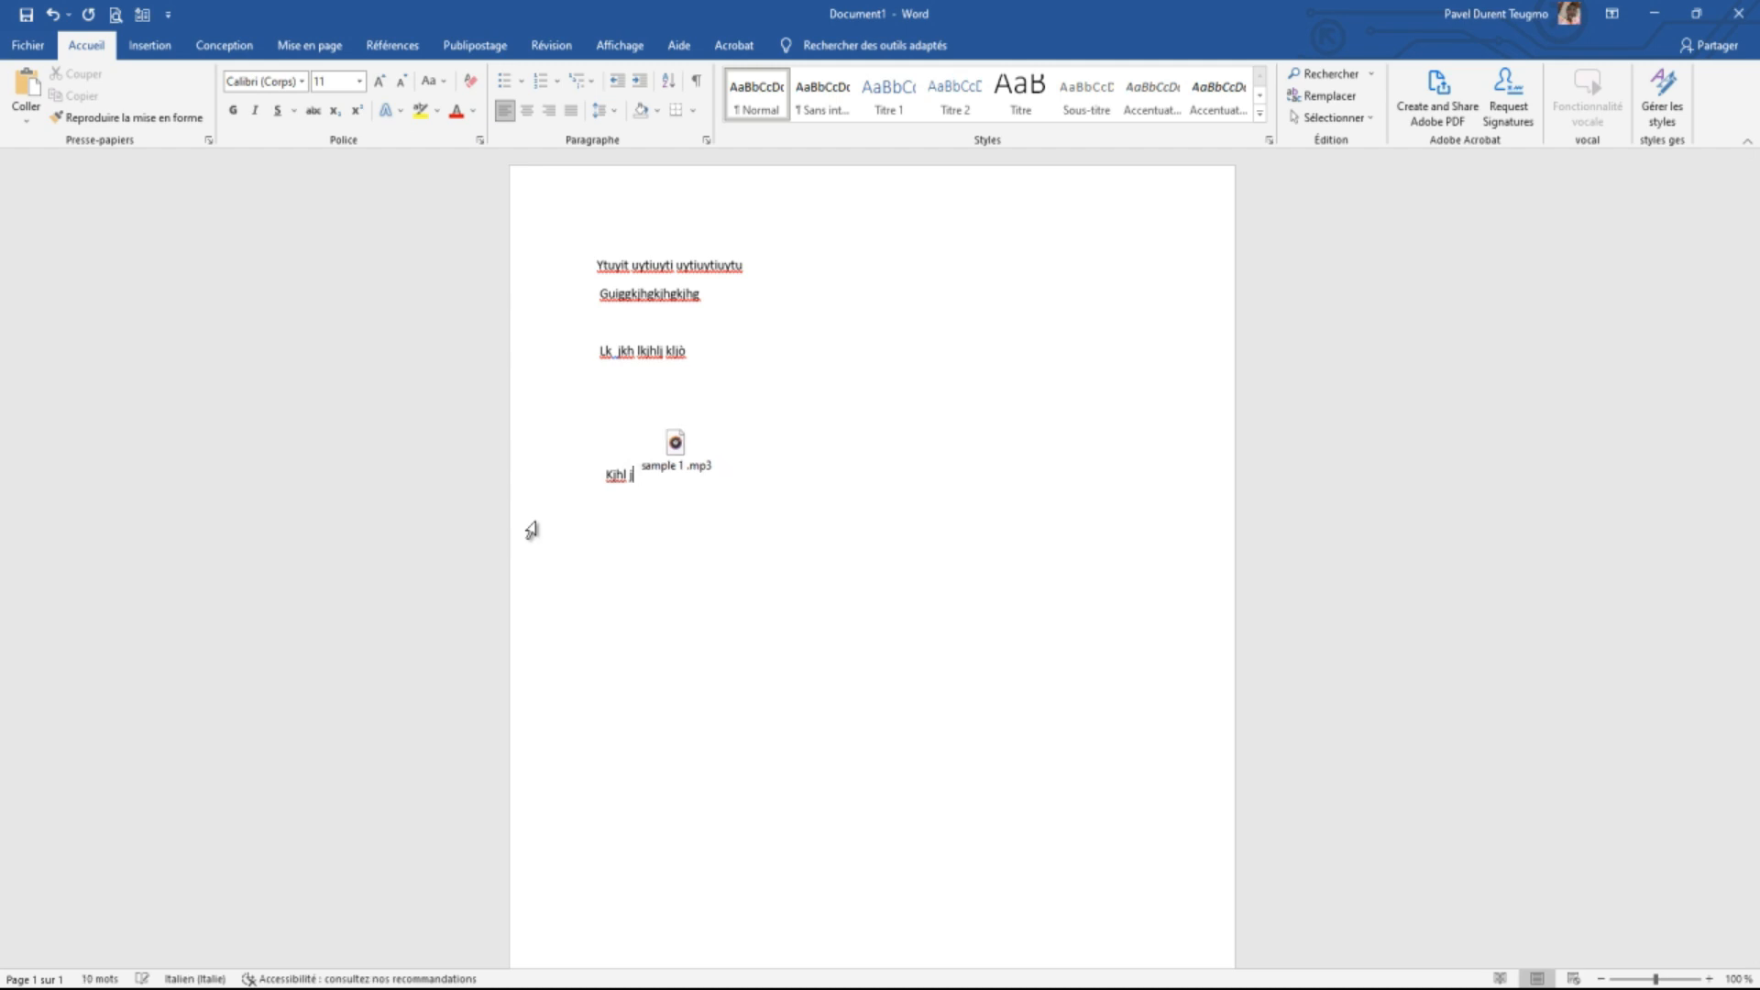
{"action": "key", "text": "BackSpace"}
{"action": "key", "text": "BackSpace"}
{"action": "key", "text": "BackSpace"}
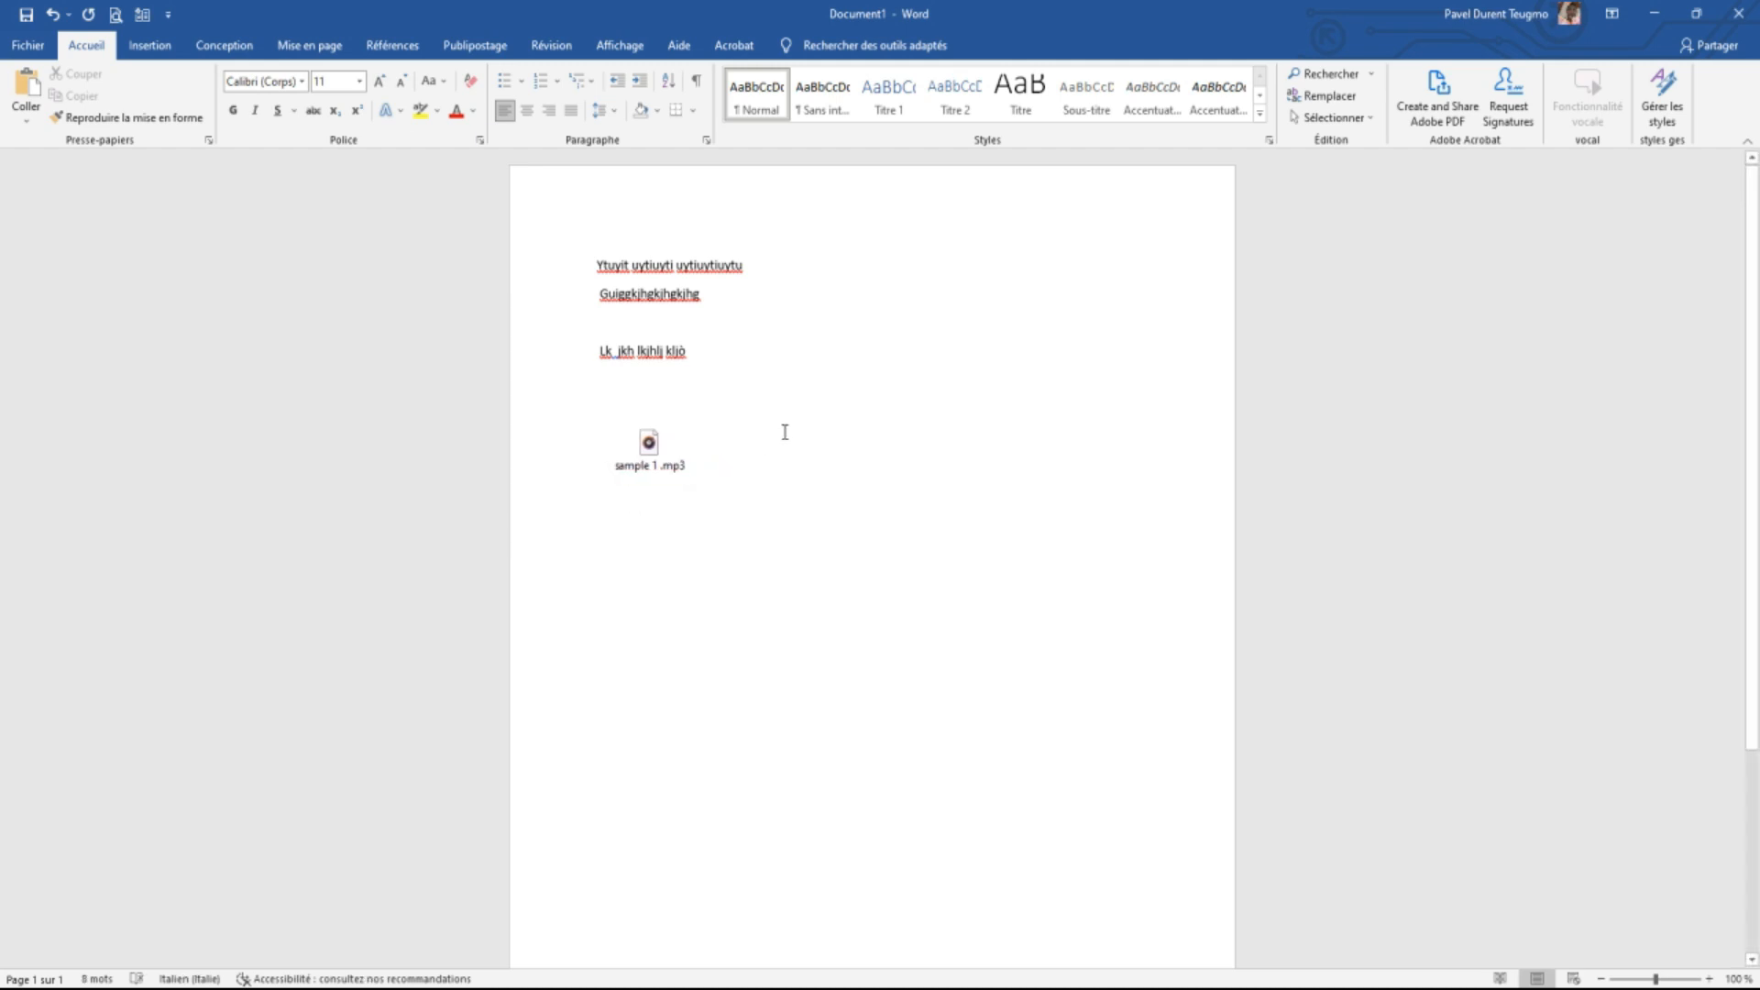
- Add a line of filler text starting "Jkh lkjllkjlkhl kjhlkh" below the audio object
{"action": "type", "text": "Jkh lkj"}
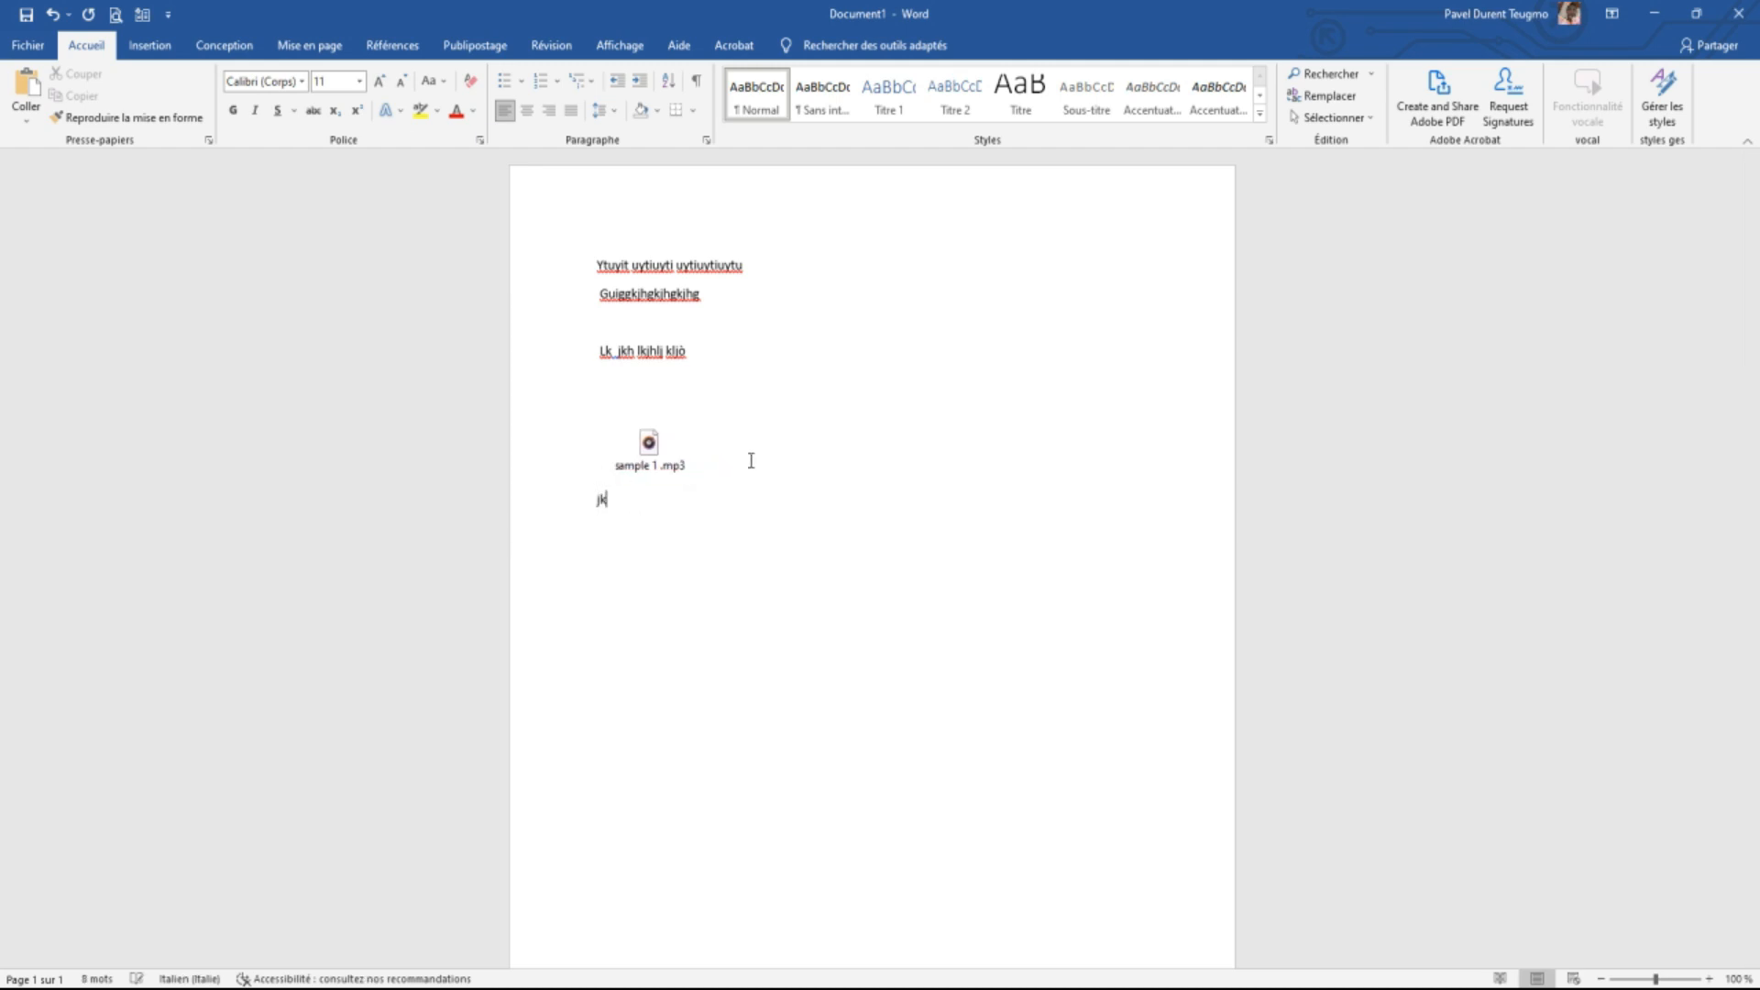
{"action": "type", "text": "llkjlkhl kjhlkh lkkjh"}
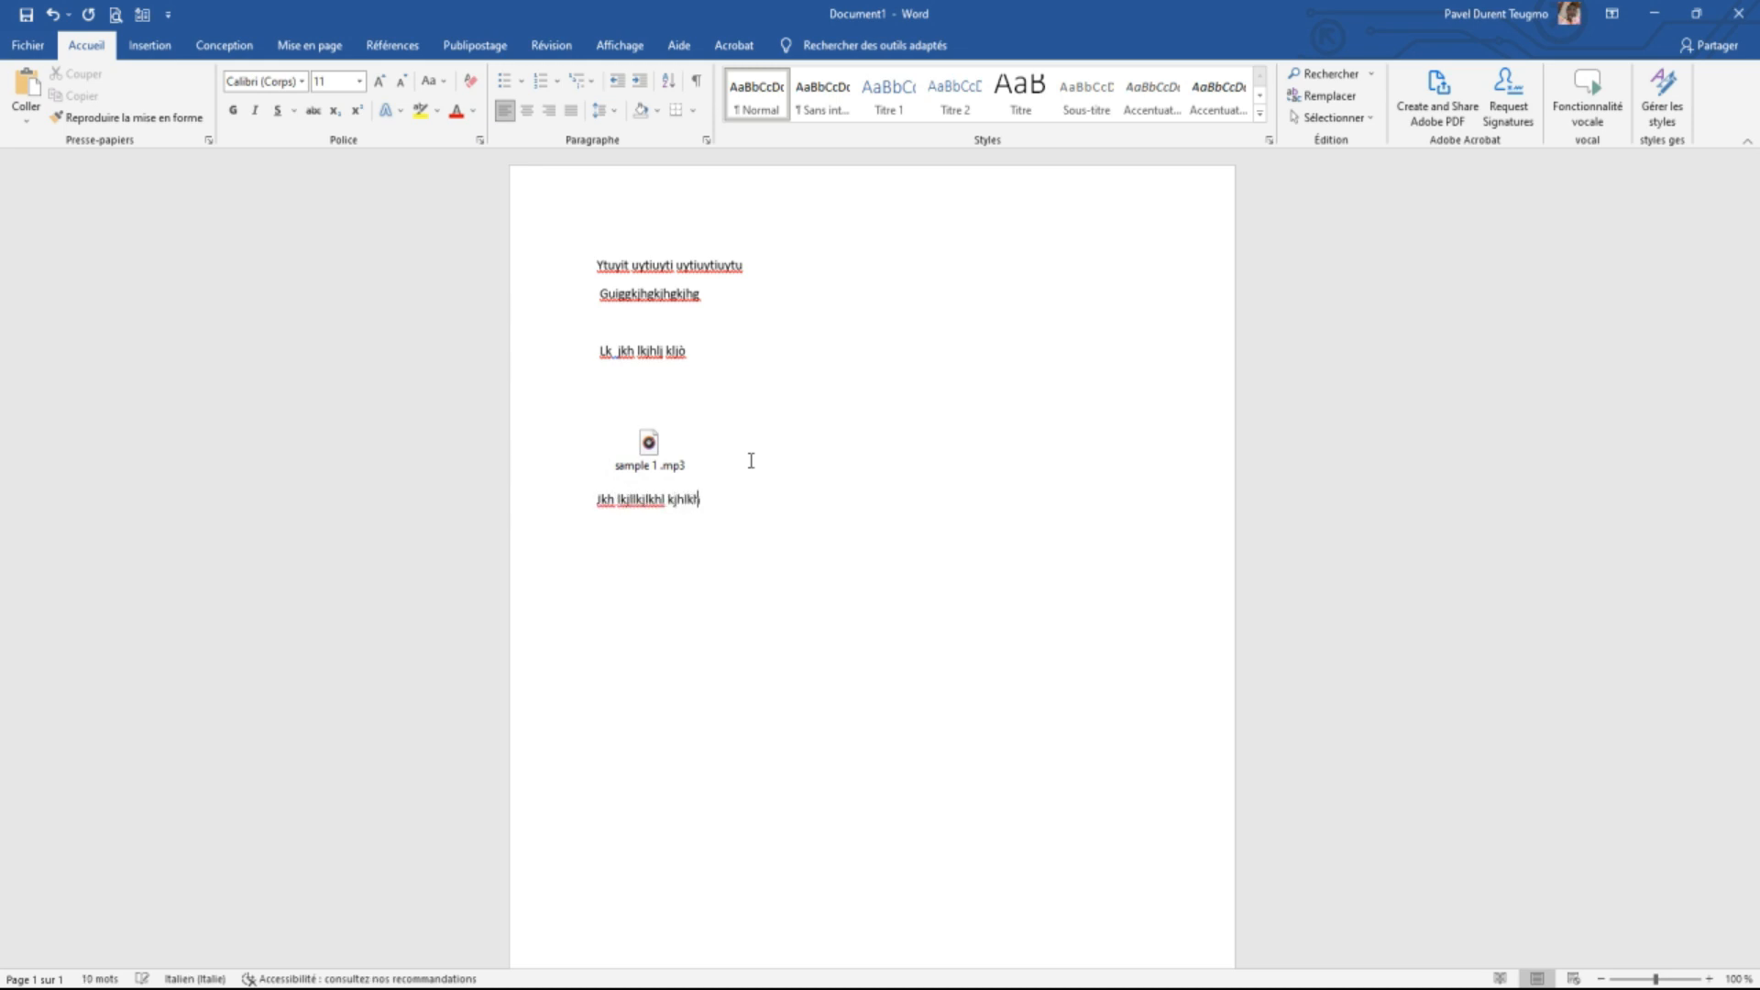